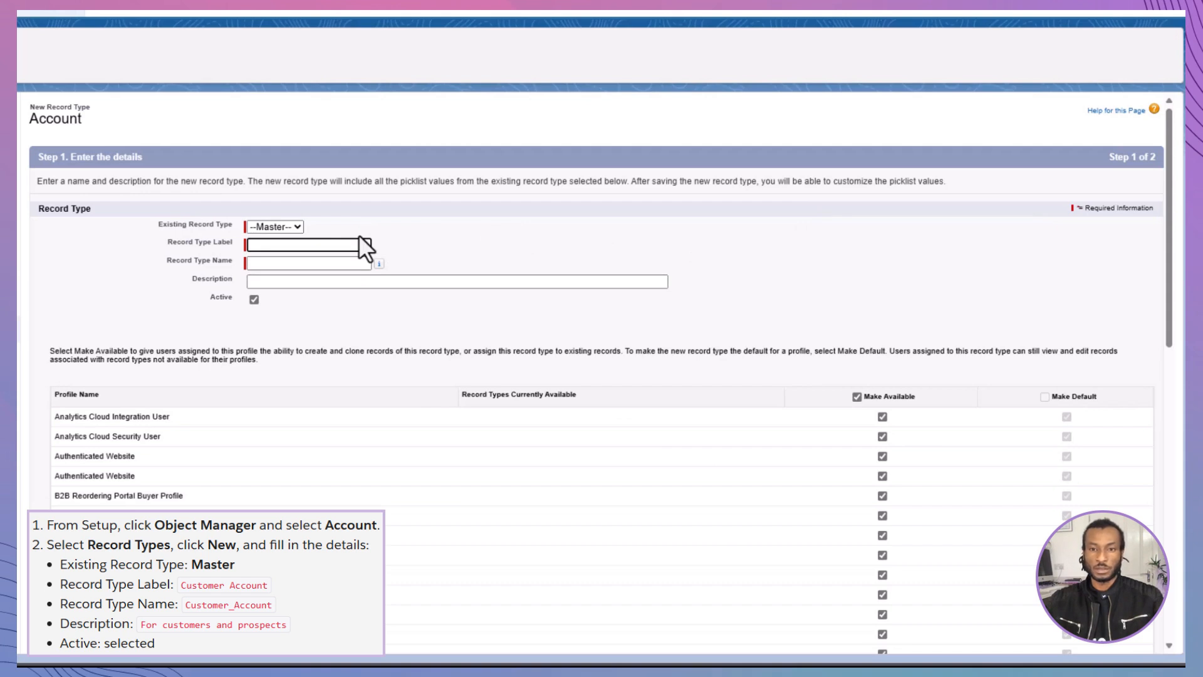
Fill in the new Account record type with label Customer Account, name Customer_Account and description "For customers and prospects".
text(Customer )
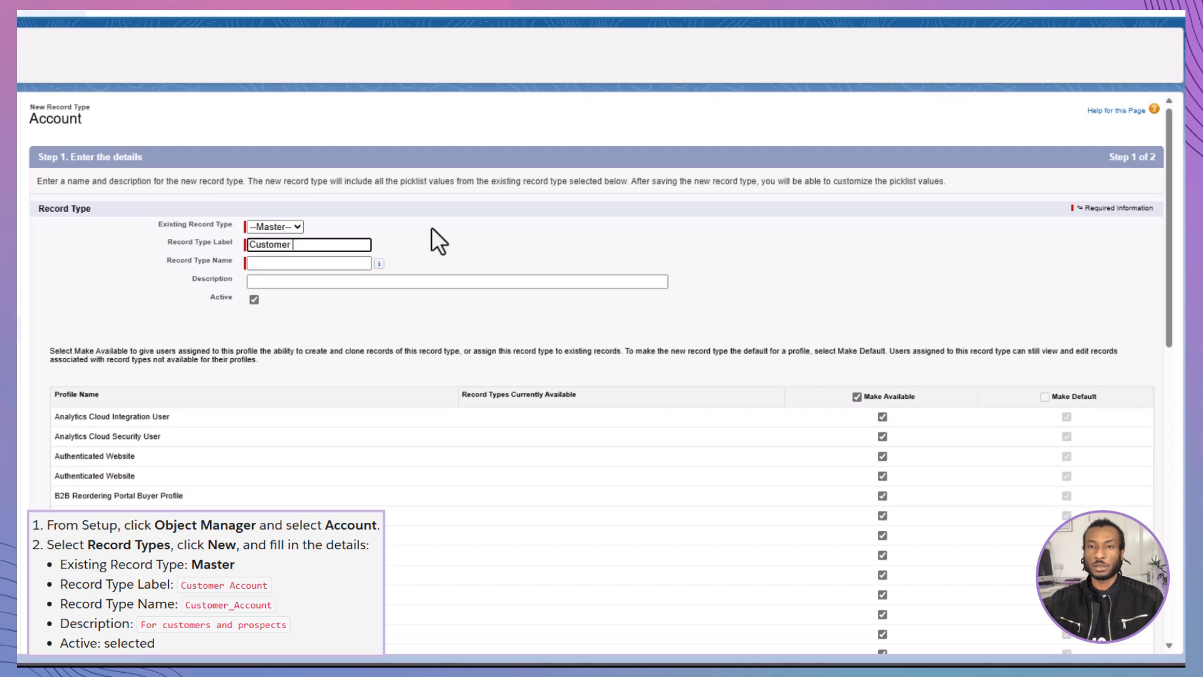
text(Account)
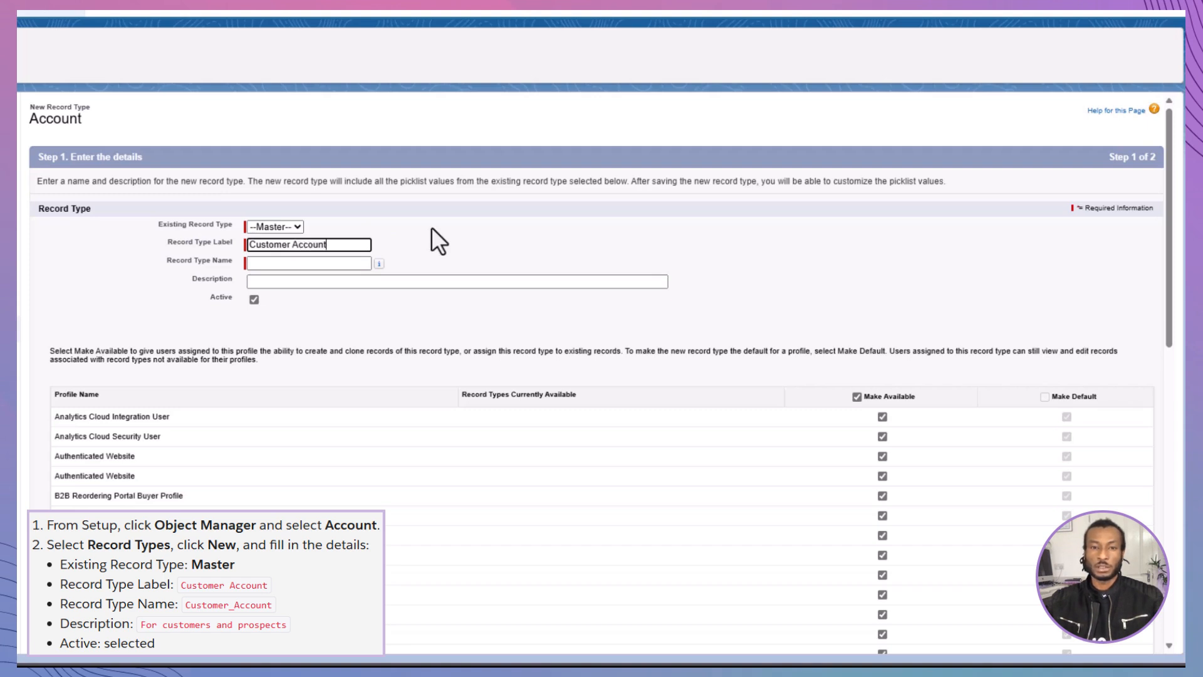
key(Tab)
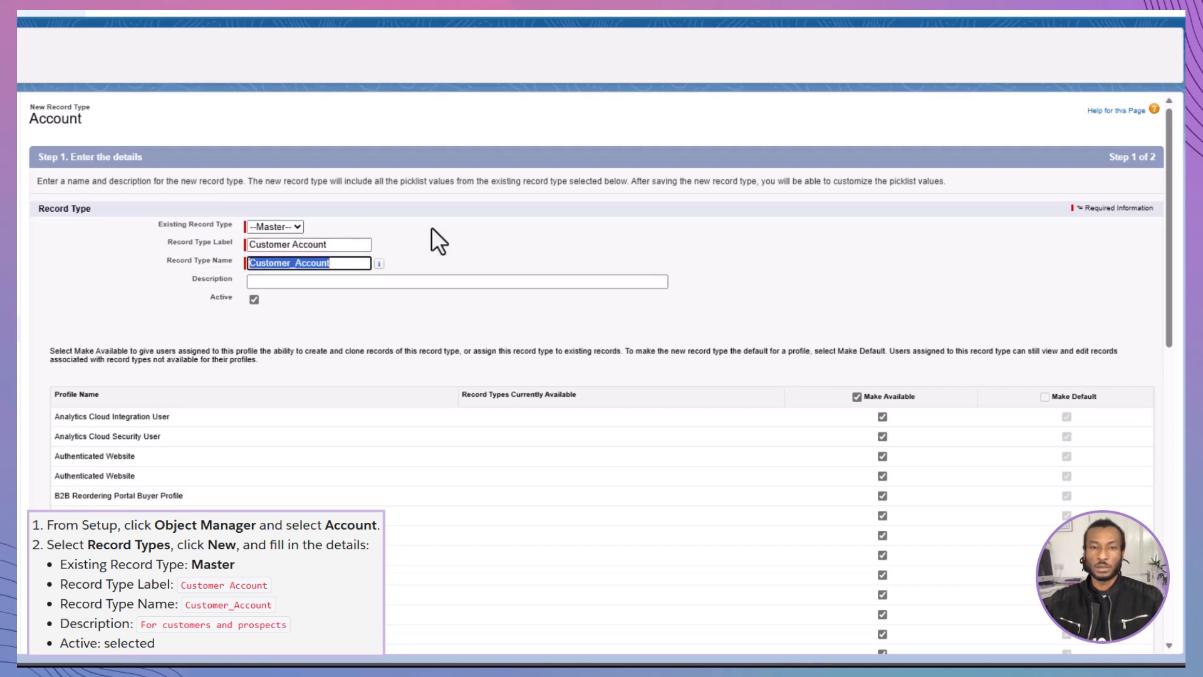
key(Tab)
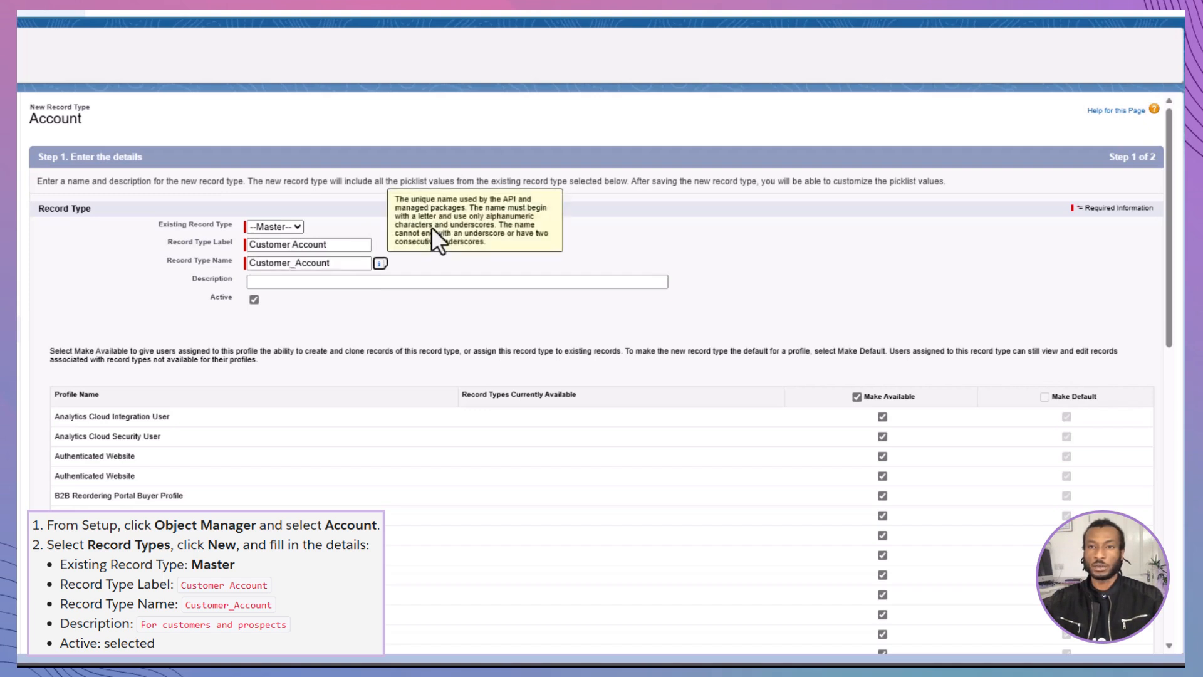
click(271, 277)
text(For)
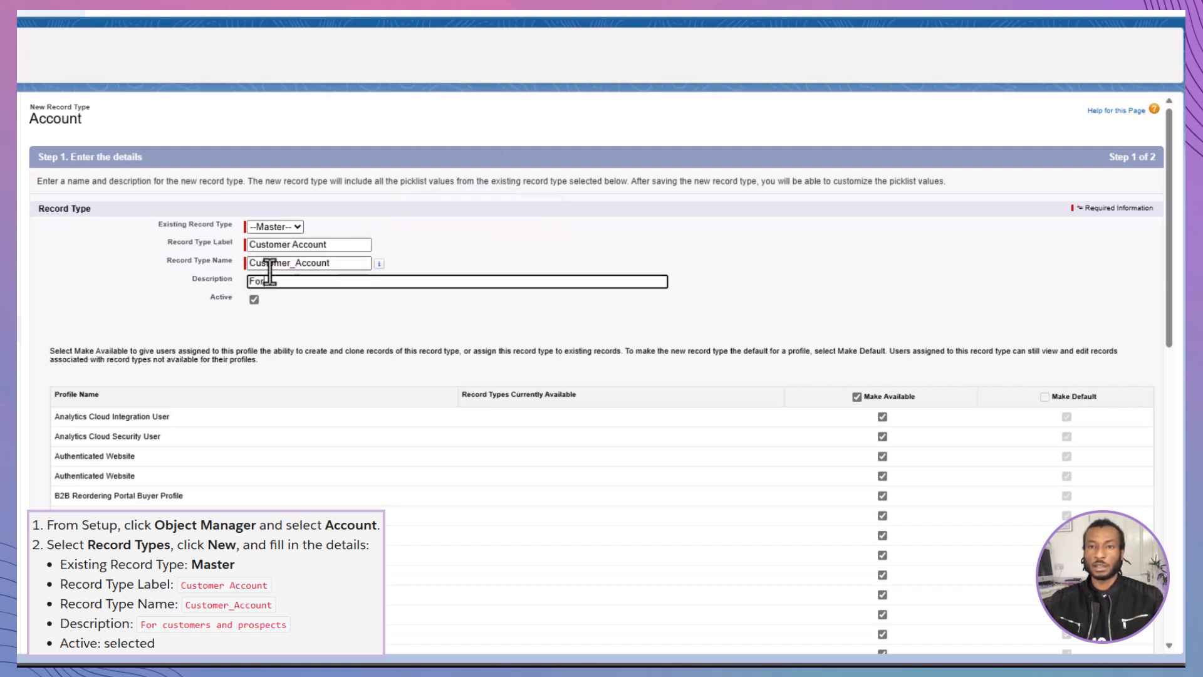
text( customer)
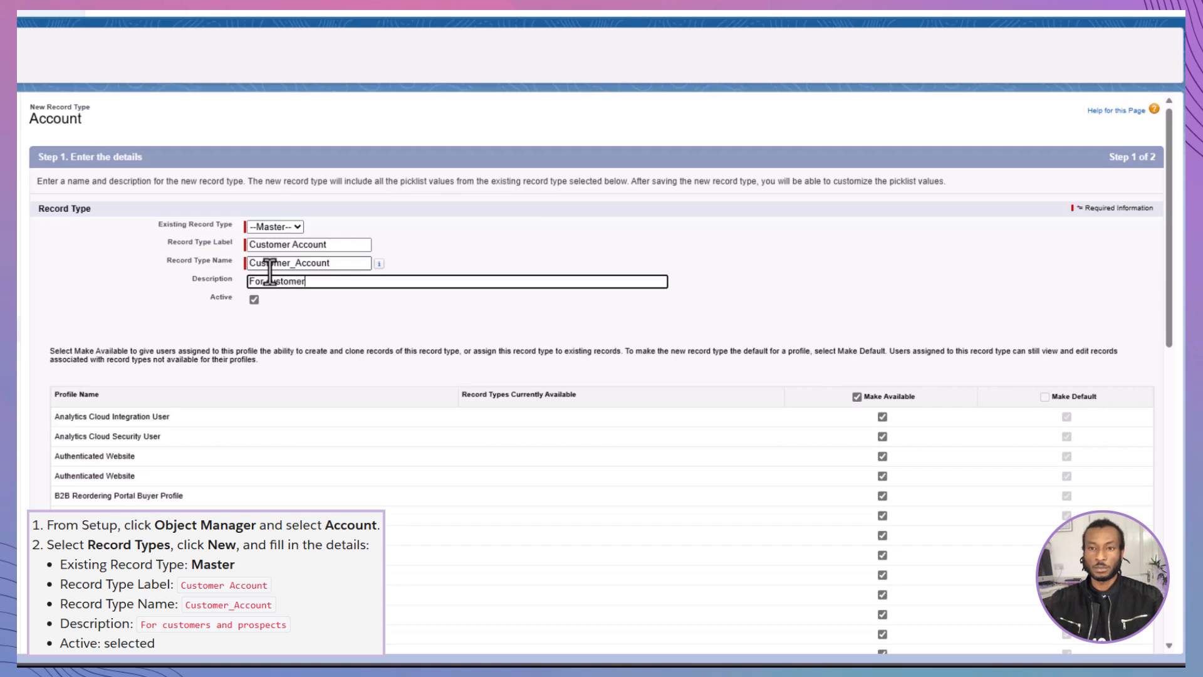
text(s and prospects)
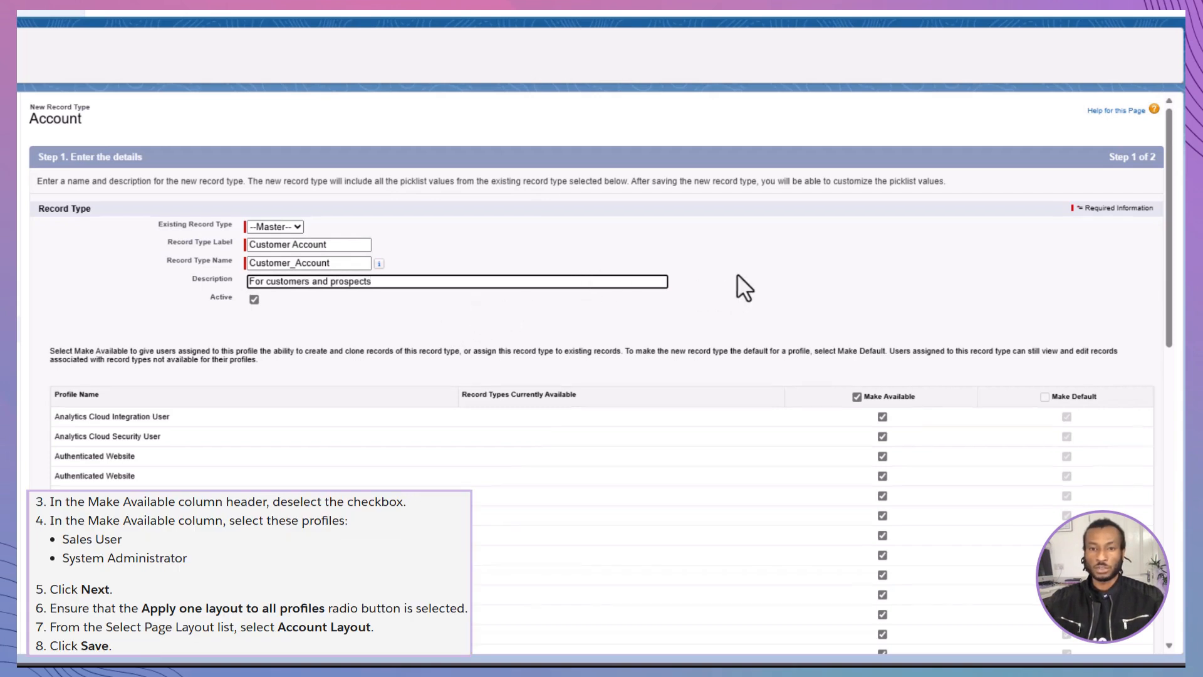
Clear Make Available for all profiles and make the record type available only to Sales User and System Administrator.
scroll(739, 282, down, 5)
click(856, 115)
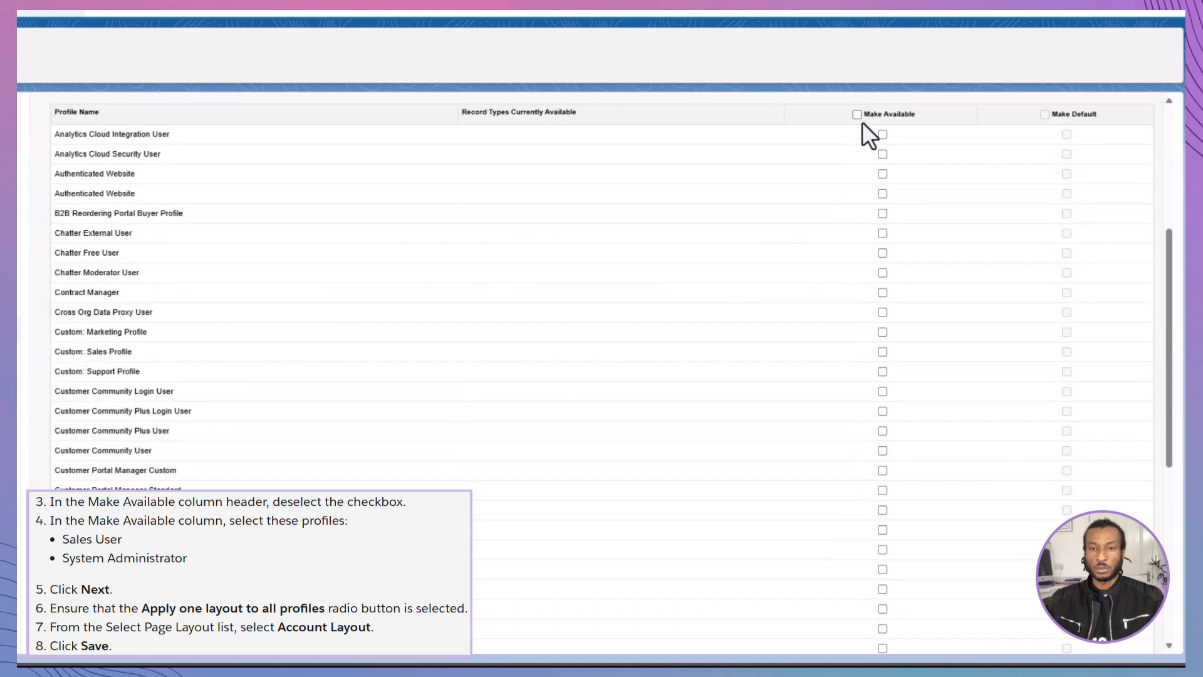
scroll(890, 257, down, 10)
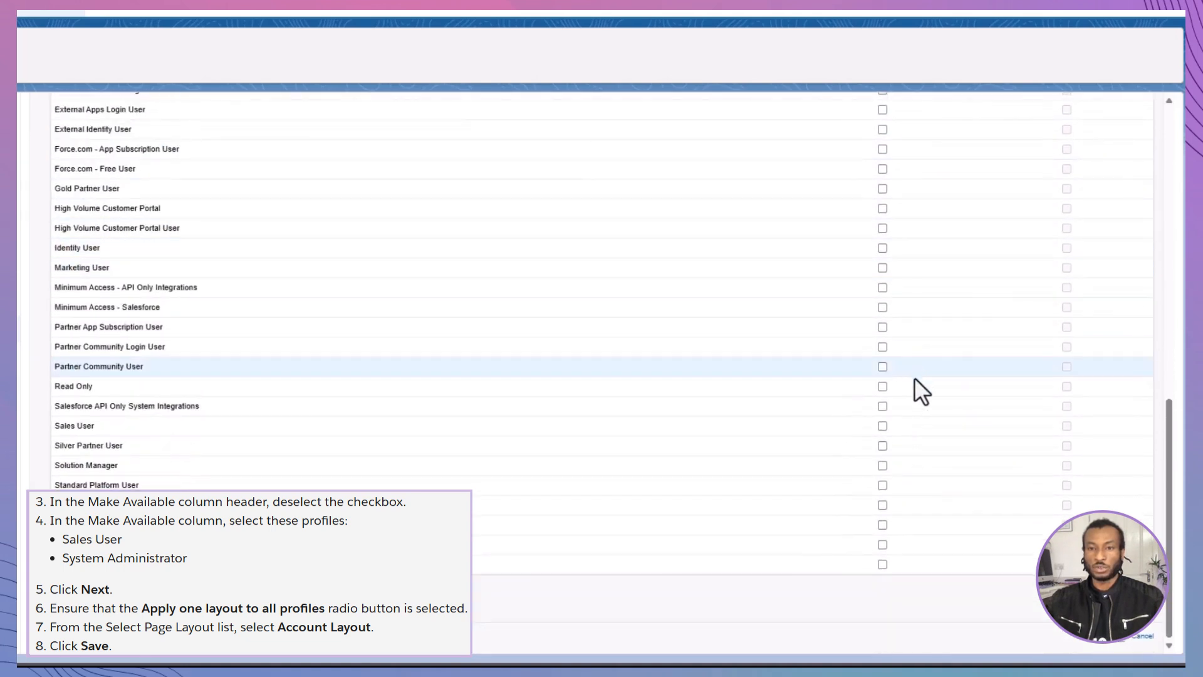
click(883, 425)
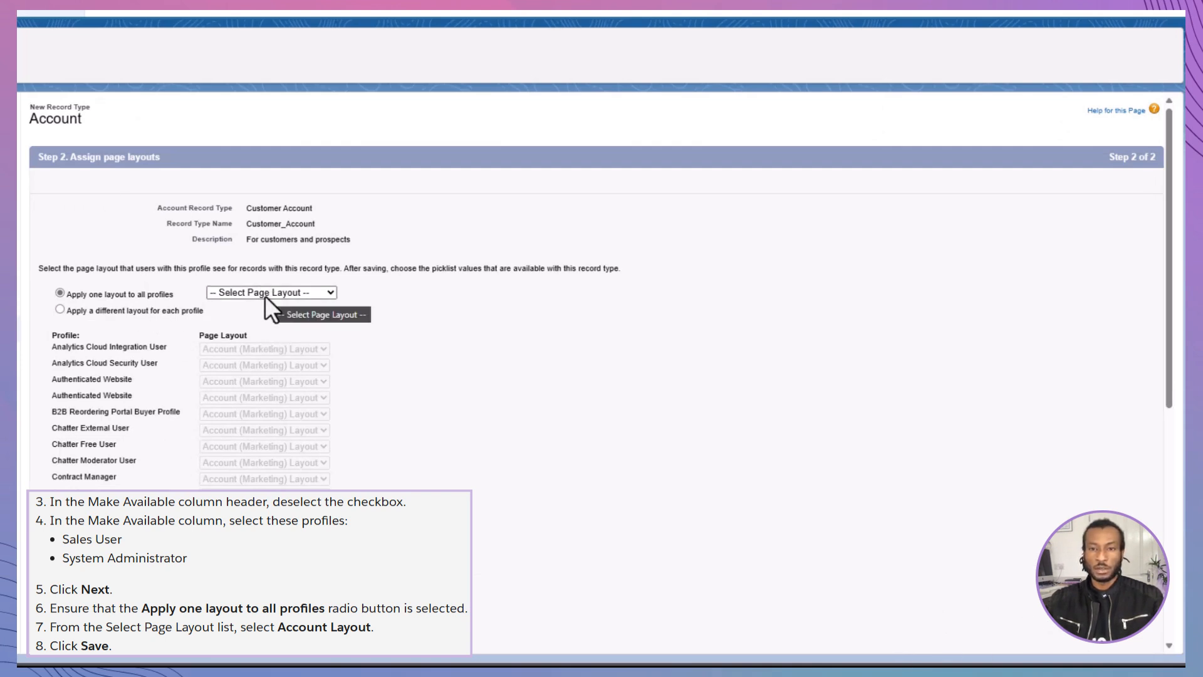
Apply Account Layout to all profiles for the Customer Account record type and save it.
click(219, 292)
click(243, 382)
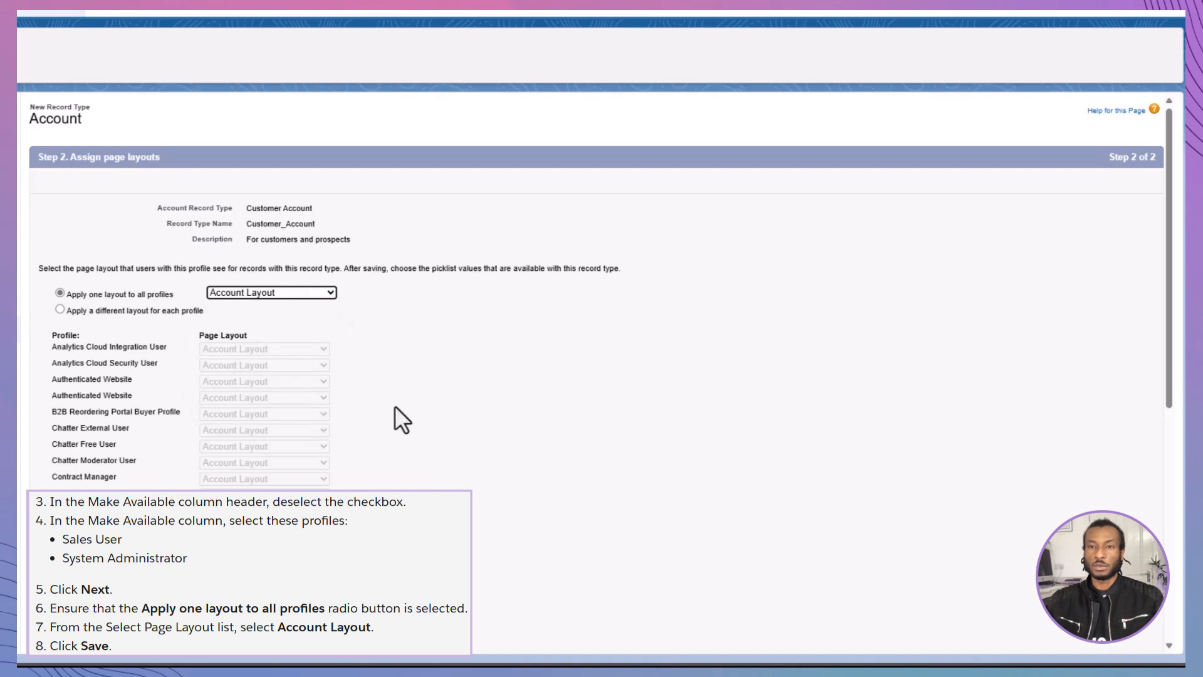
scroll(403, 407, down, 6)
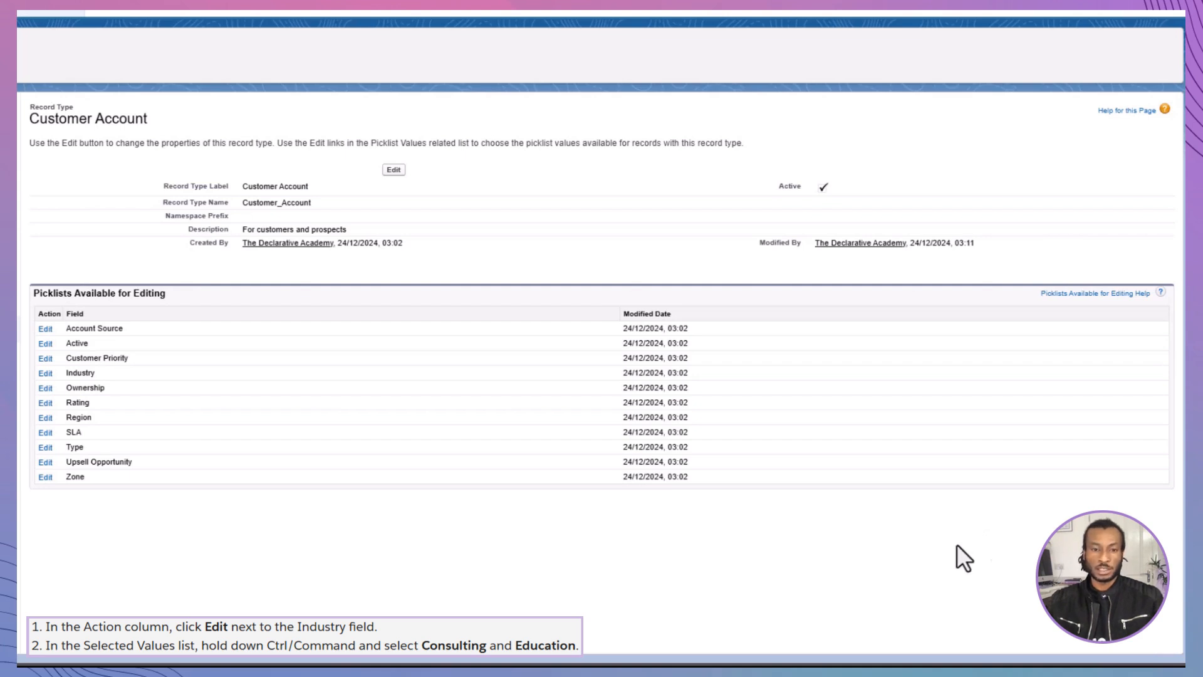
Remove Consulting and Education from the Customer Account record type's selected Industry values and save.
click(45, 374)
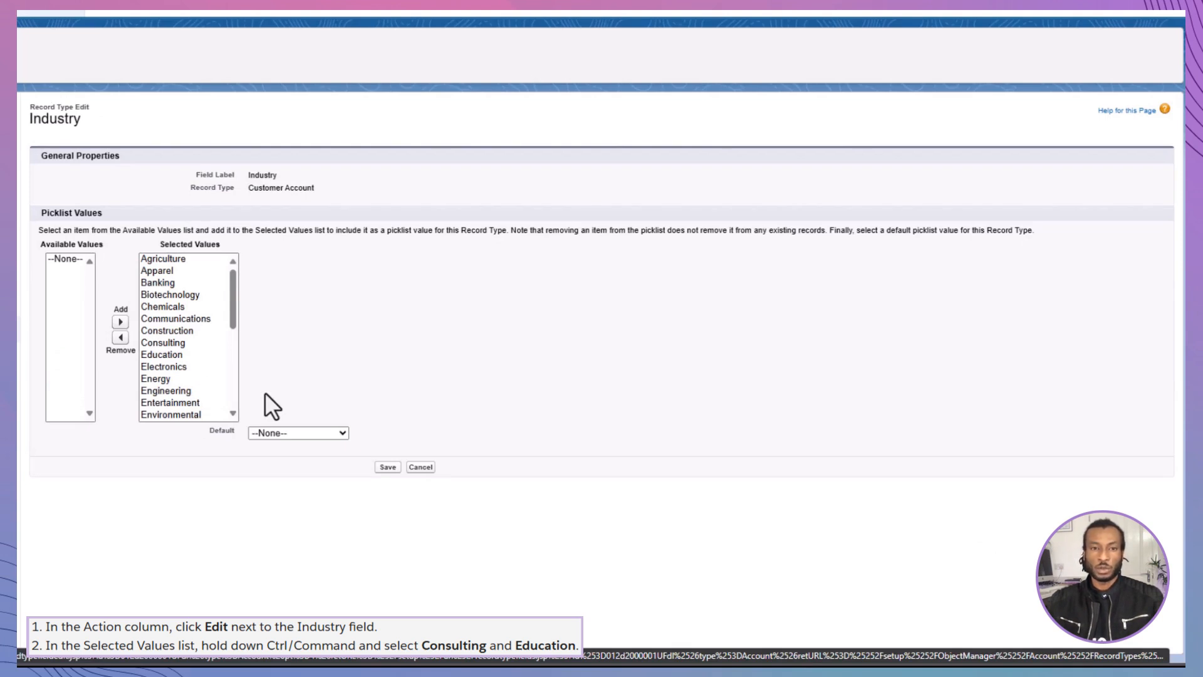
click(181, 342)
ctrl+click(184, 356)
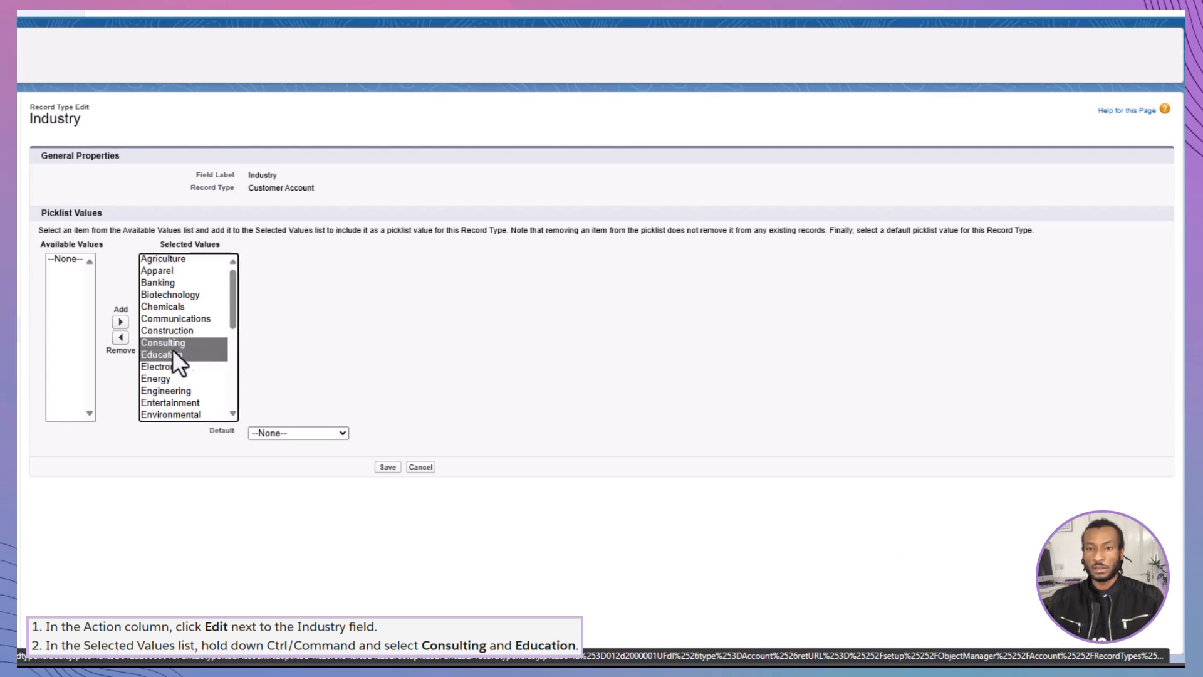
click(120, 337)
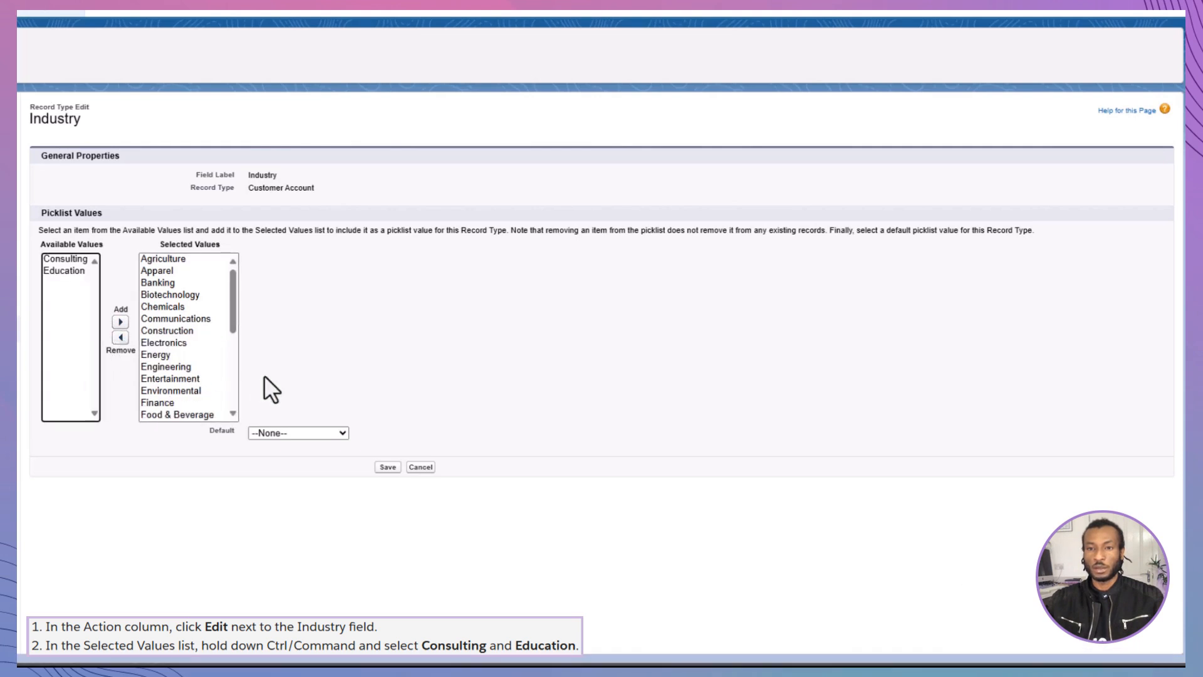
click(387, 466)
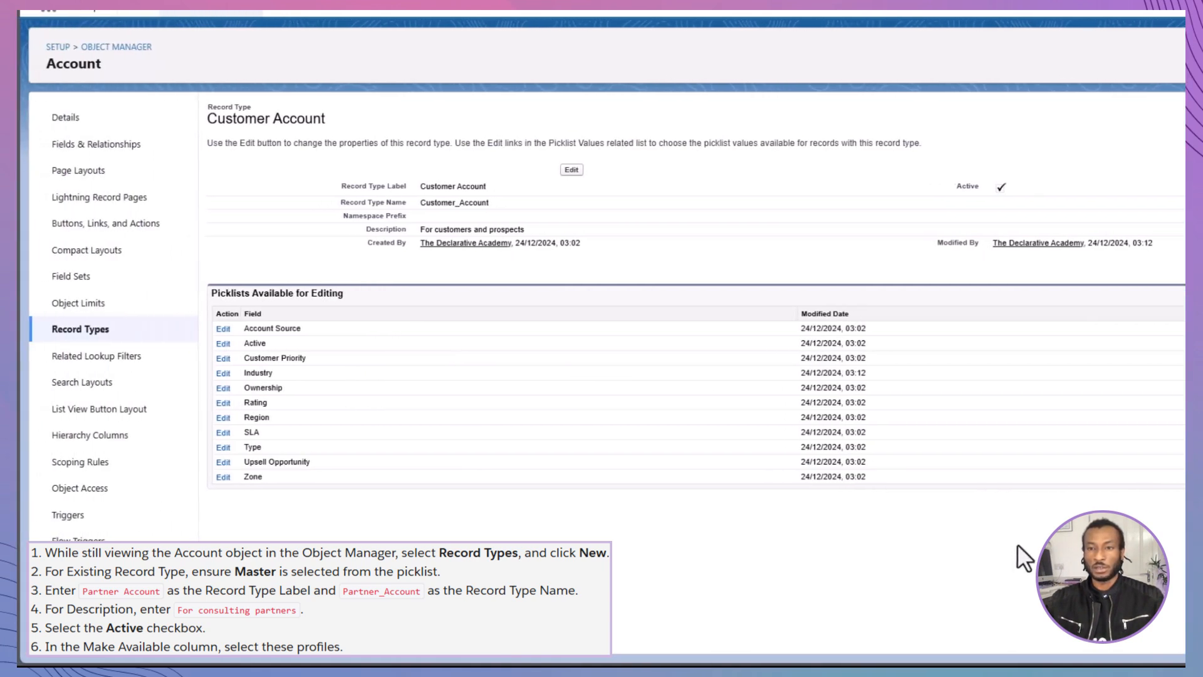
Start another Account record type based on Master, with label Partner Account and name Partner_Account.
click(150, 339)
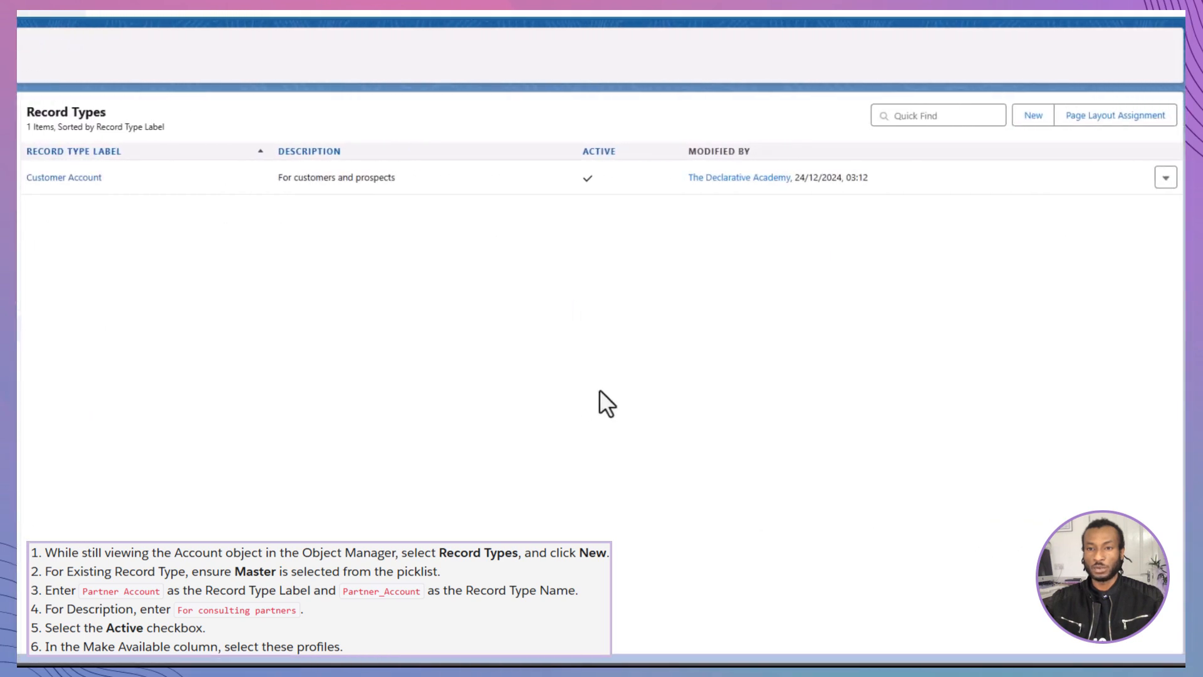
click(1031, 119)
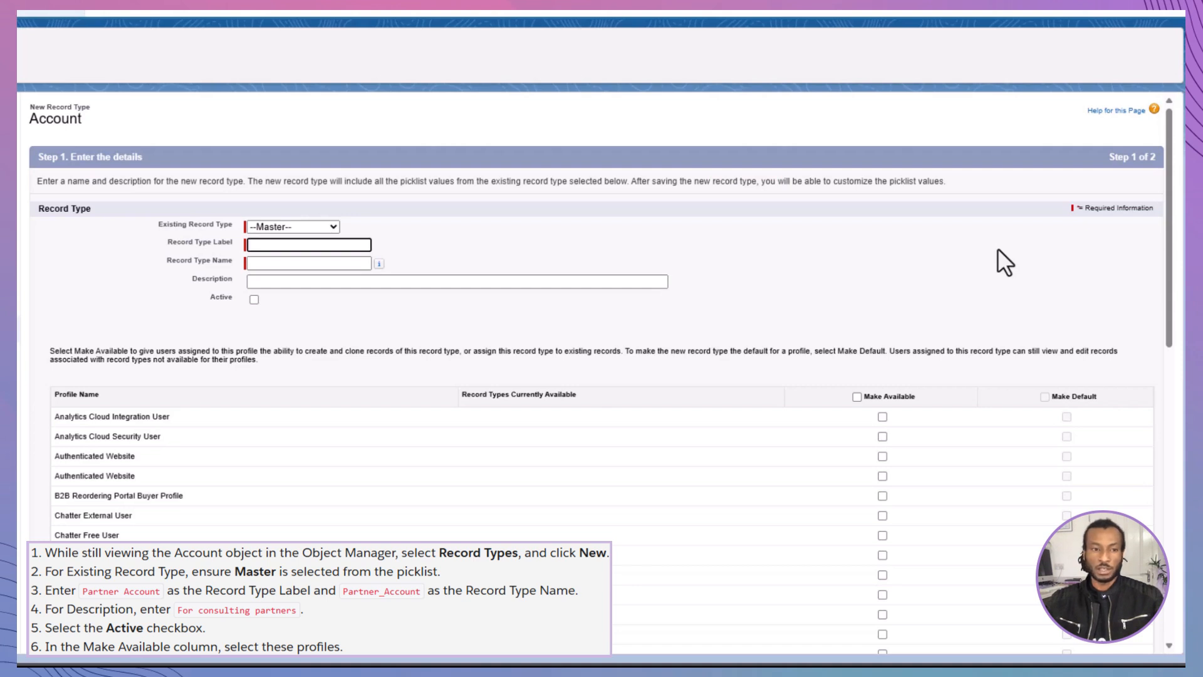
text(Partner)
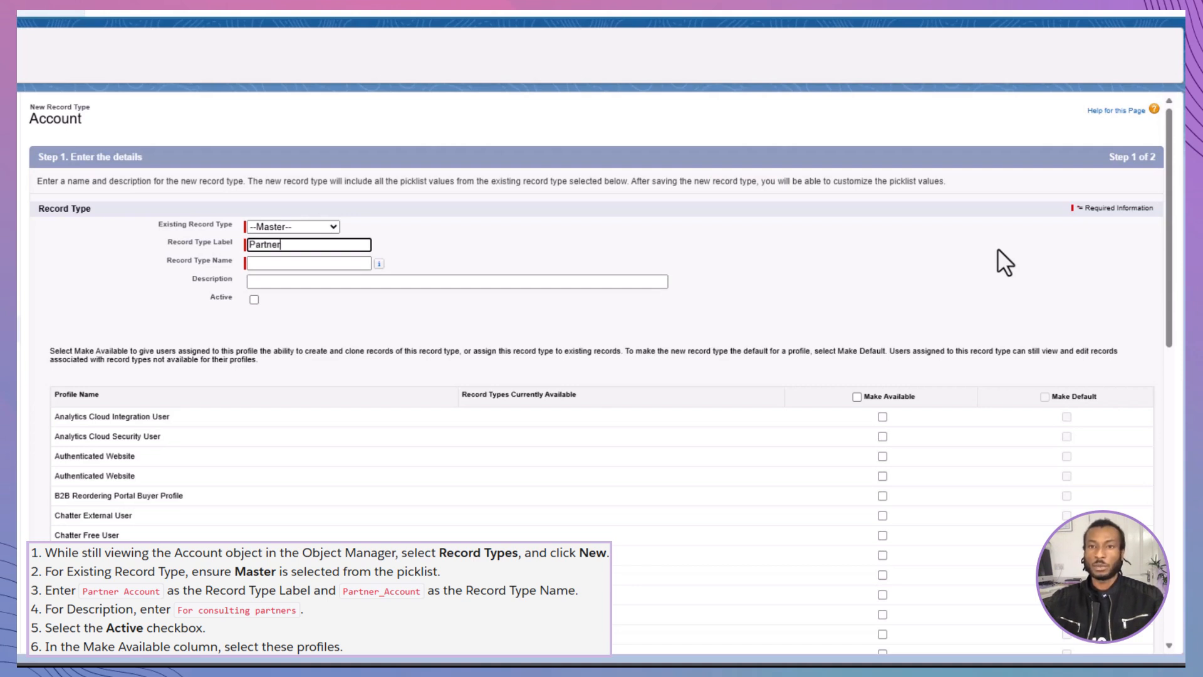
text( Account)
key(Tab)
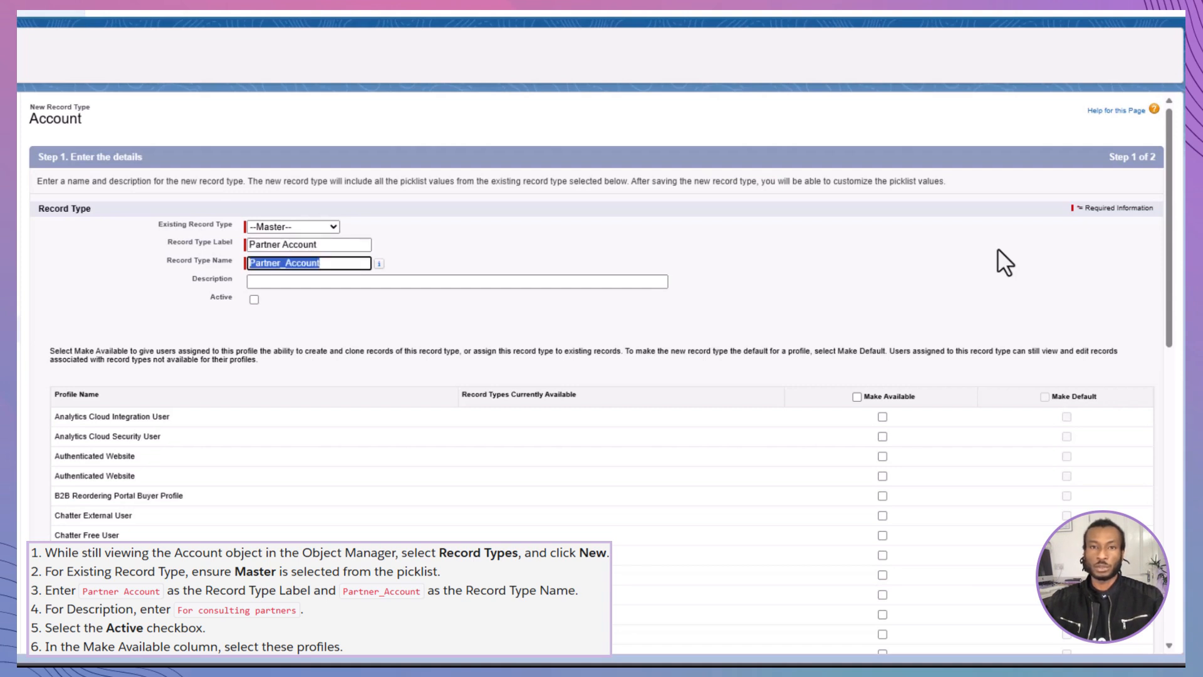
Give the Partner Account record type the description "For consulting partners" and mark it active.
click(626, 279)
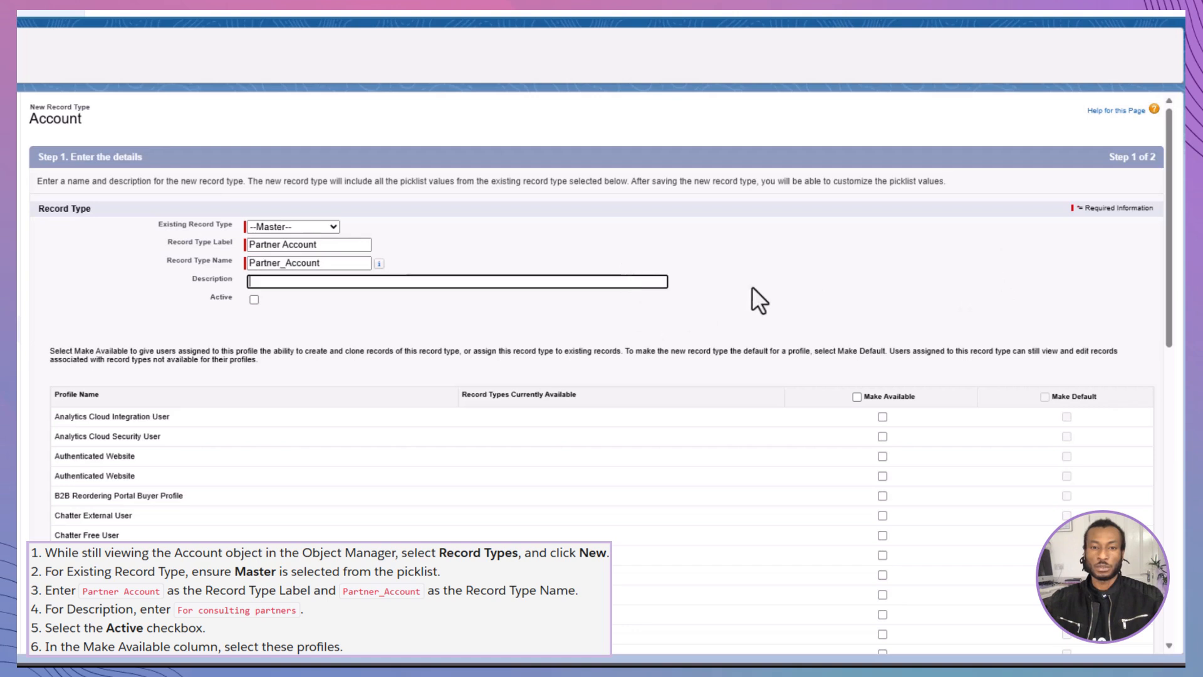
text(For con)
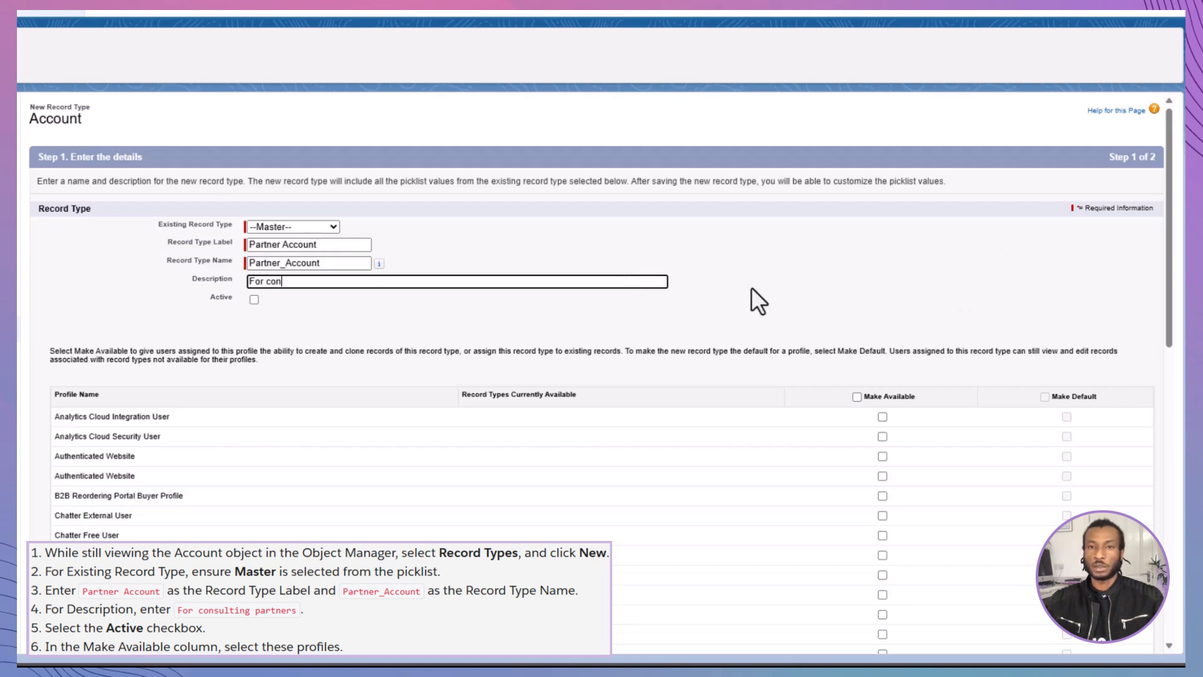
text(sulting partners)
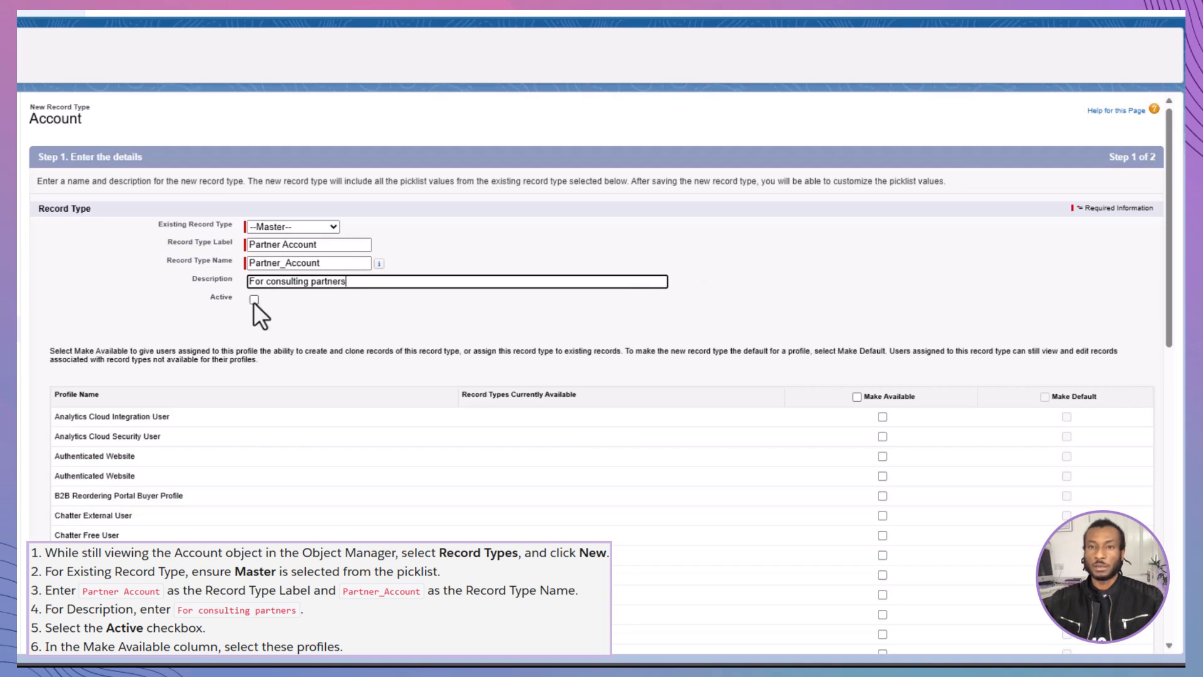
click(254, 300)
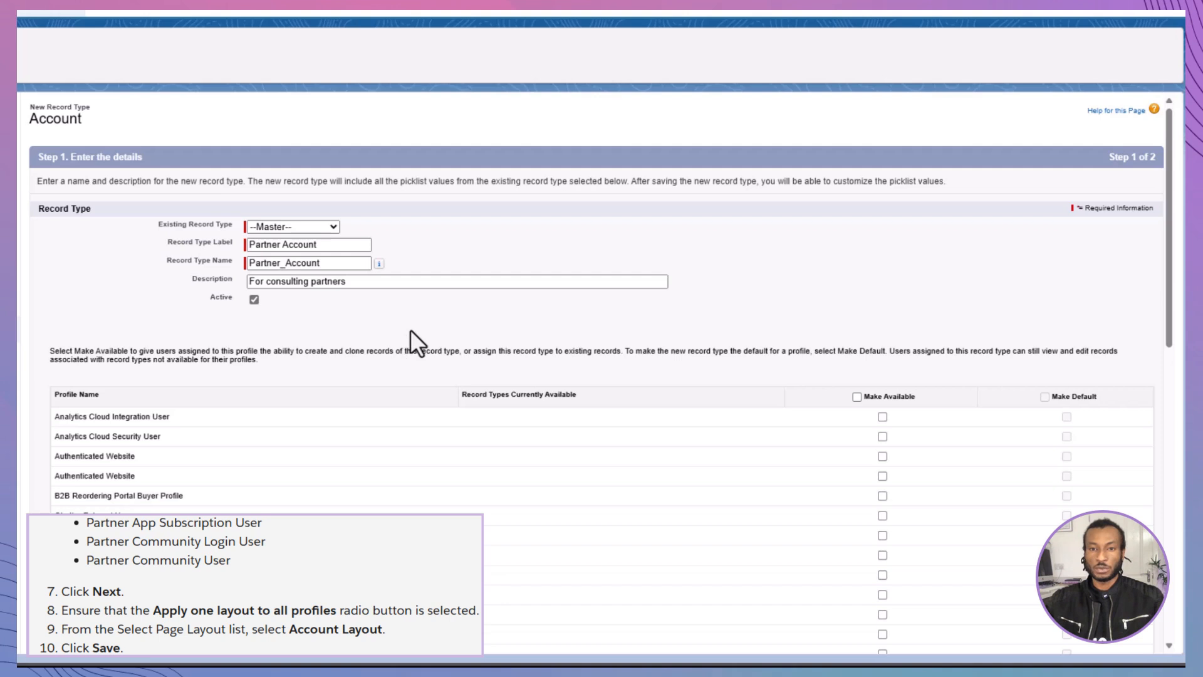
Make the record type available to Partner App Subscription User, Partner Community Login User and Partner Community User, and continue to page layouts.
scroll(721, 360, down, 1)
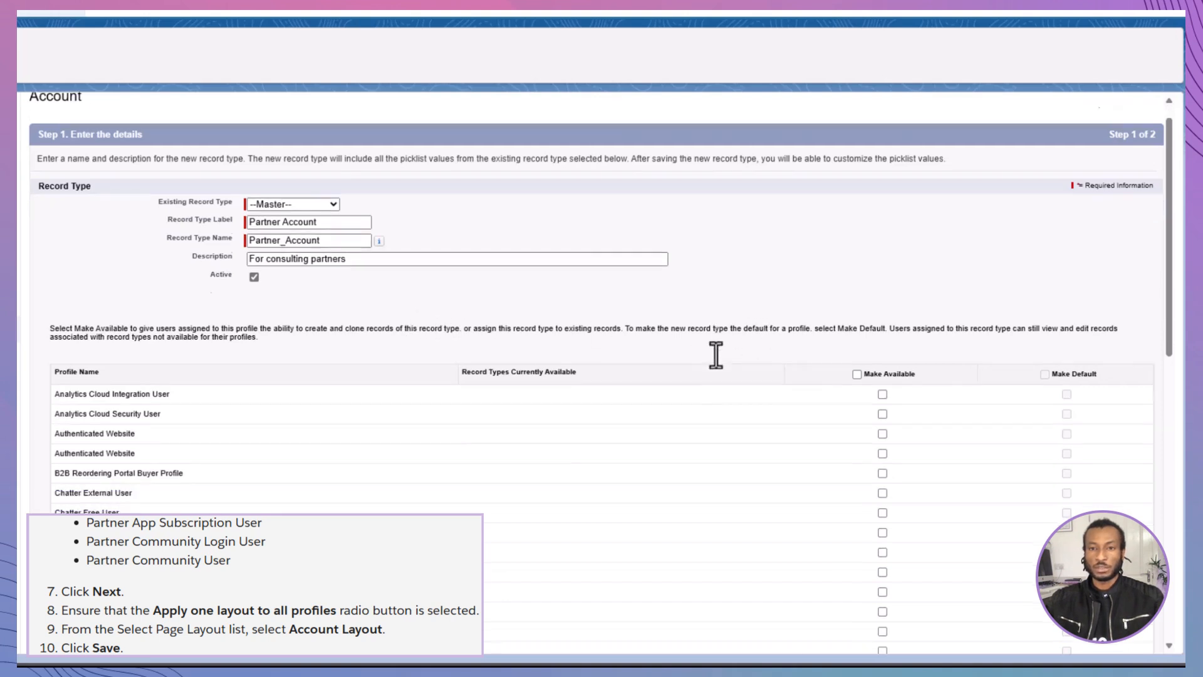
scroll(717, 355, down, 10)
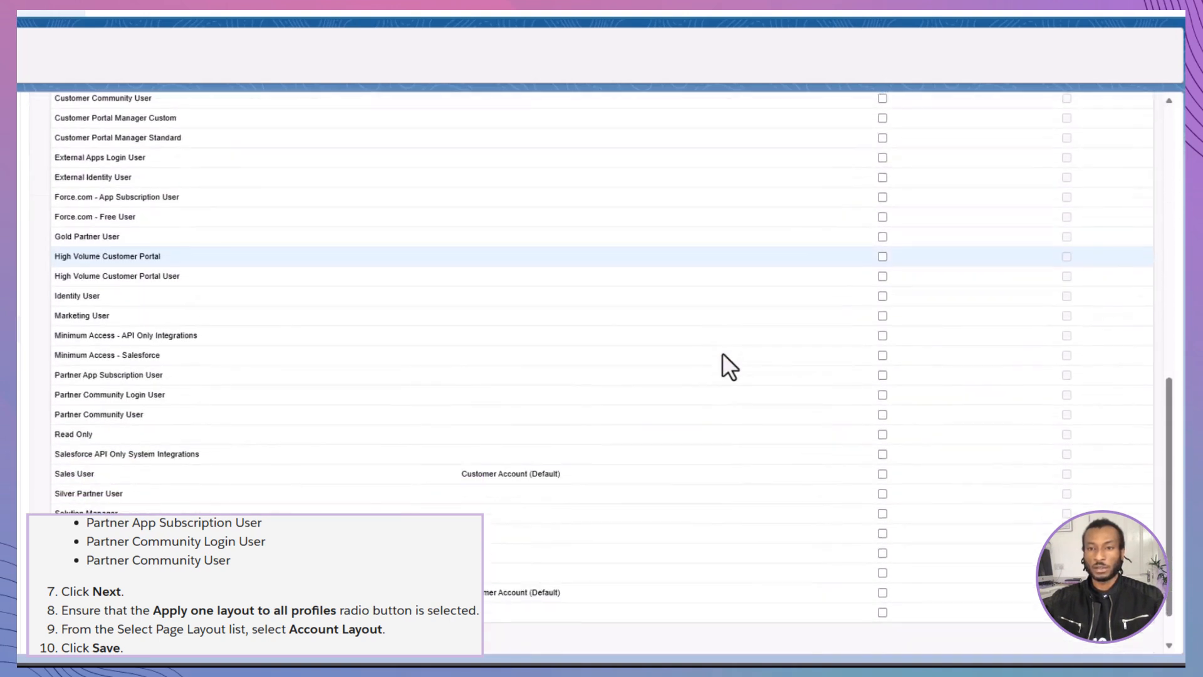
click(885, 377)
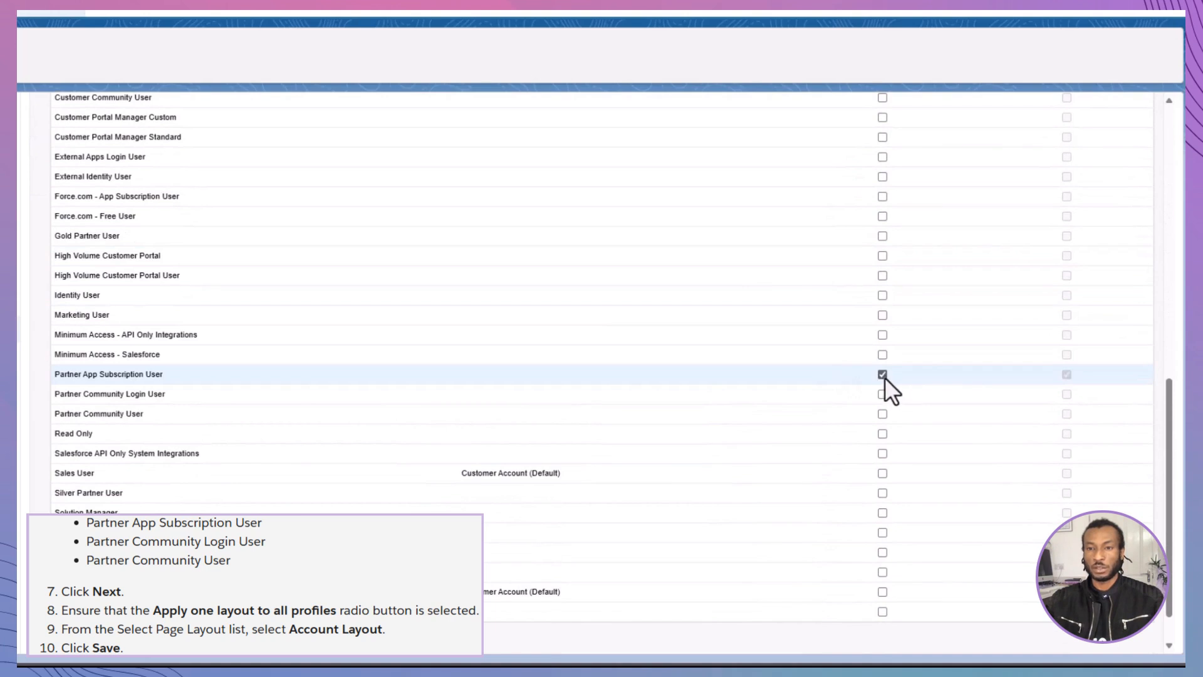
click(883, 394)
click(885, 414)
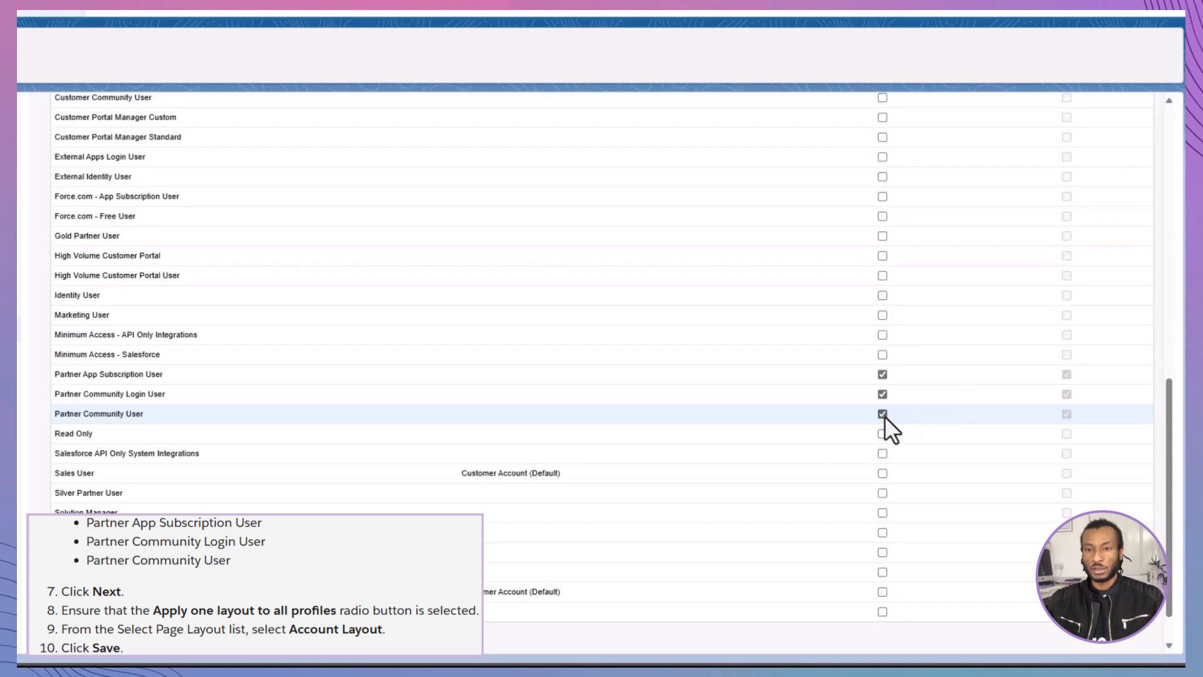
scroll(971, 513, down, 1)
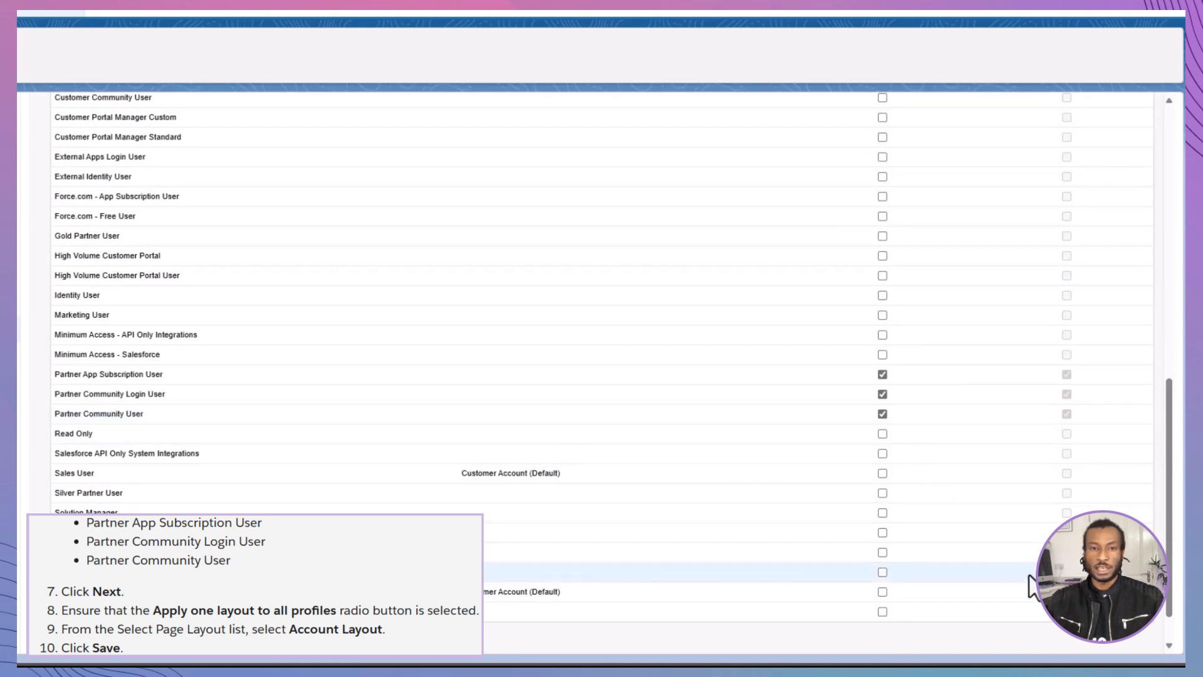
click(1113, 644)
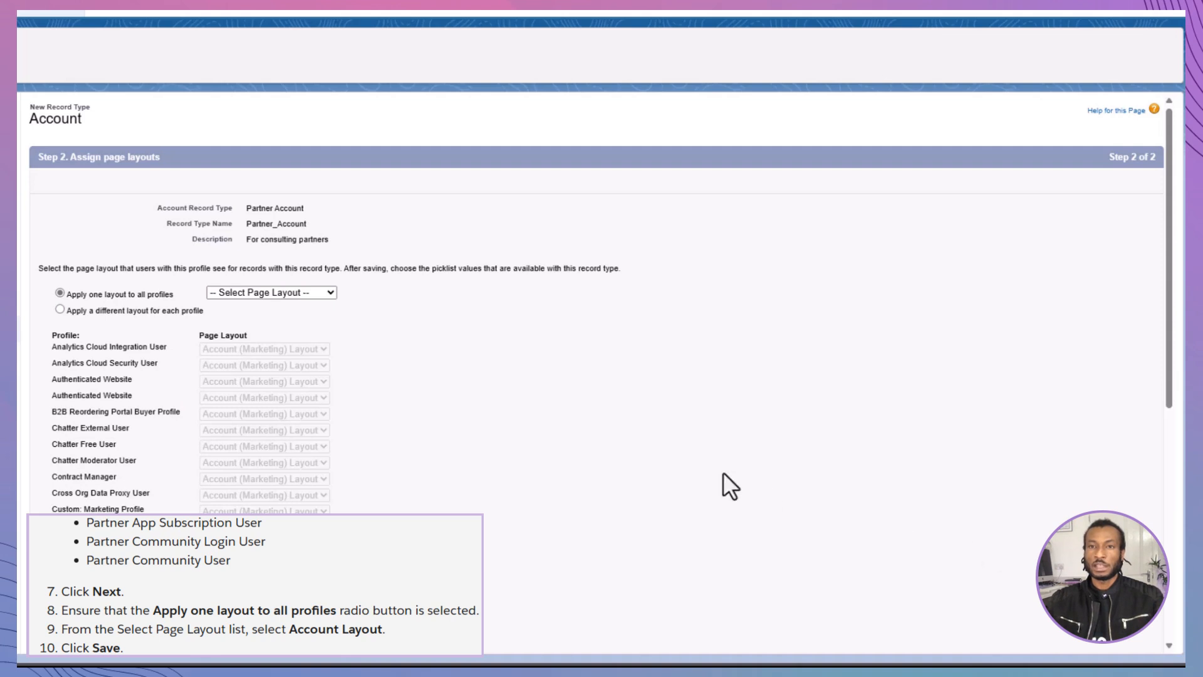
Assign Account Layout to all profiles for the Partner Account record type and save it.
click(310, 293)
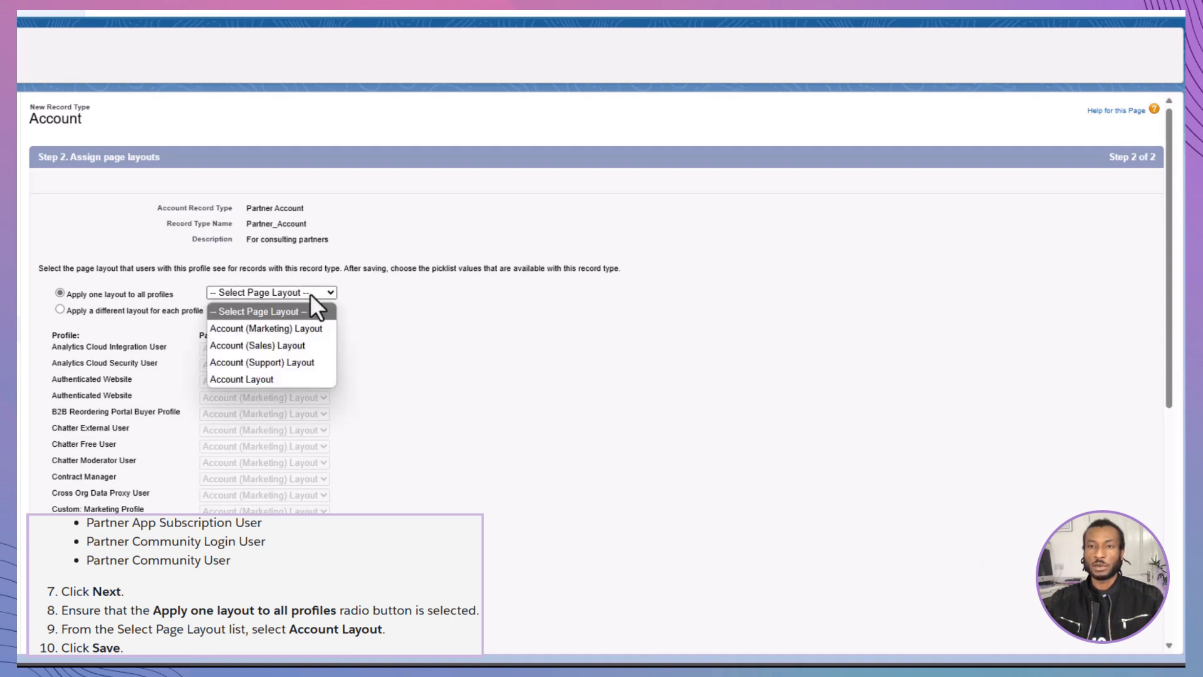
click(309, 372)
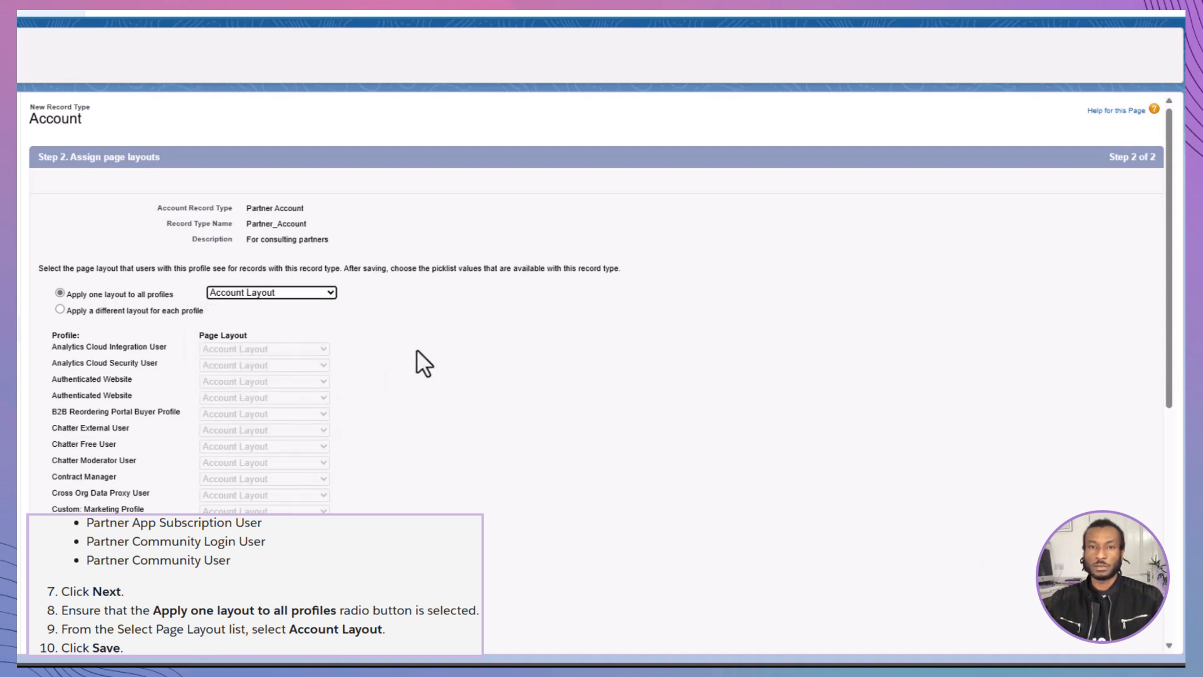
scroll(946, 200, down, 10)
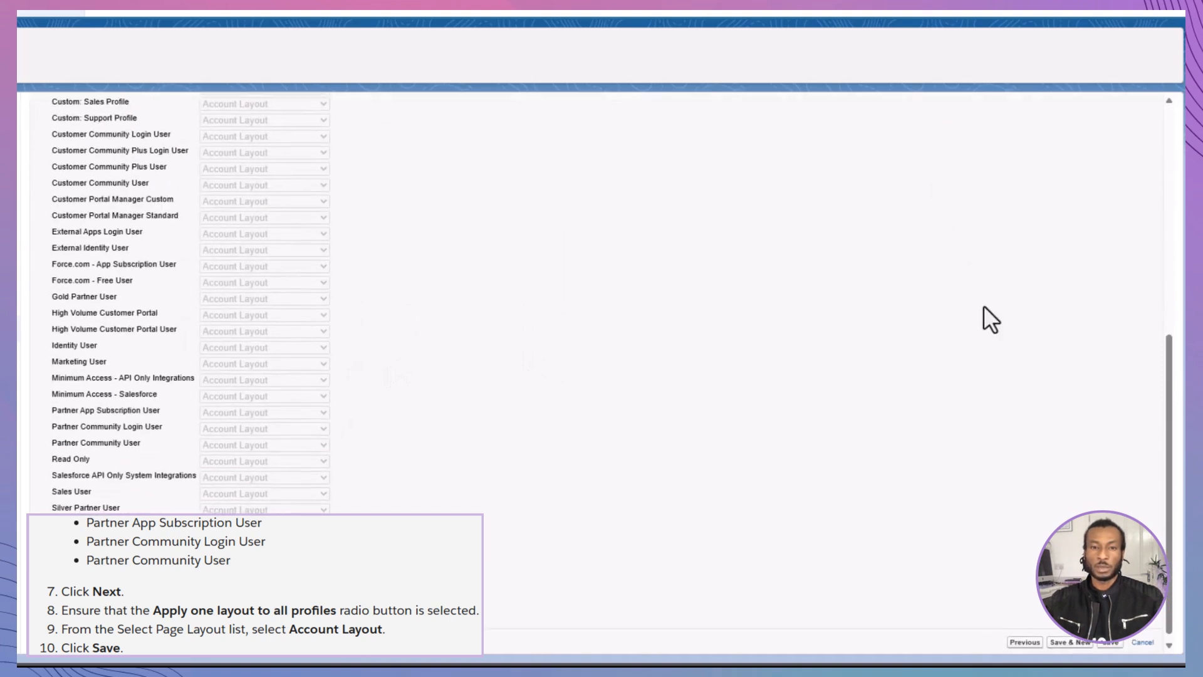
click(1059, 635)
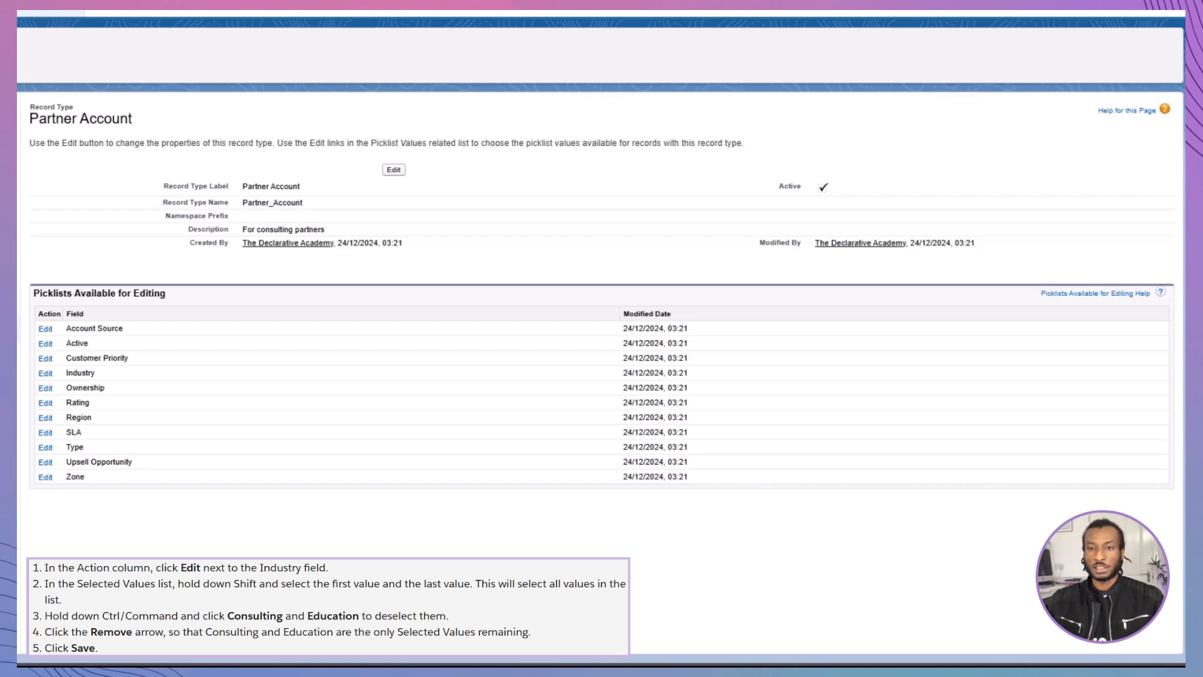
Limit the Partner Account record type's Industry picklist to Consulting and Education by removing all other selected values, and save.
click(45, 373)
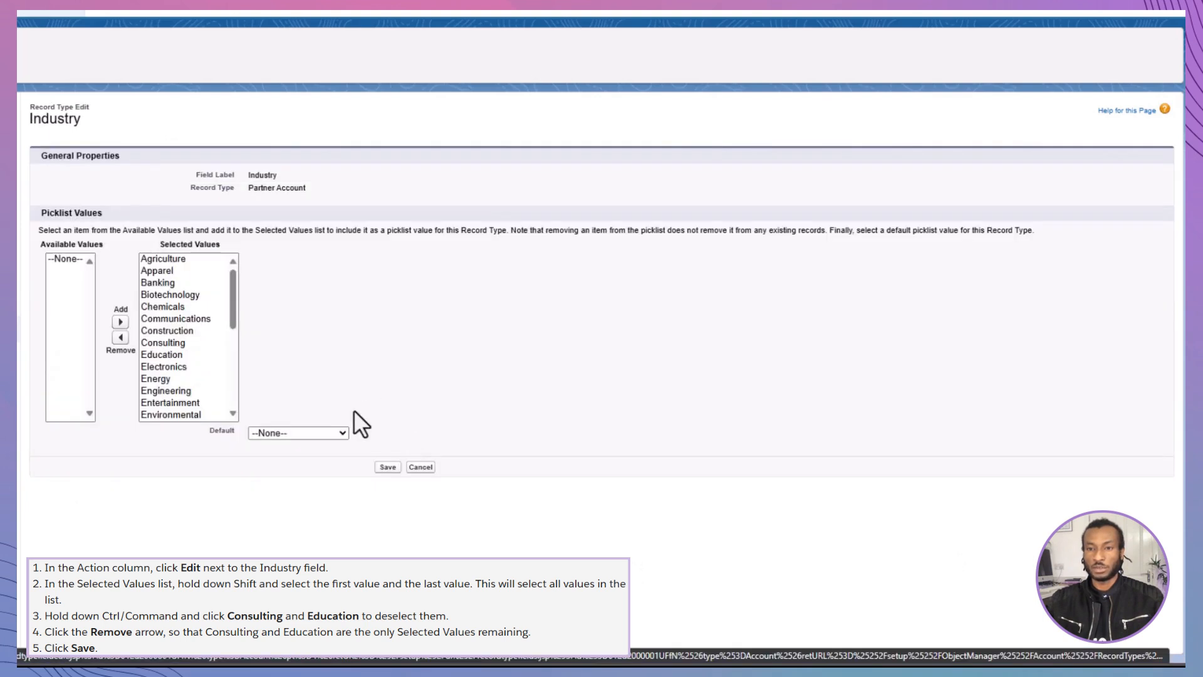
click(189, 258)
scroll(193, 371, down, 6)
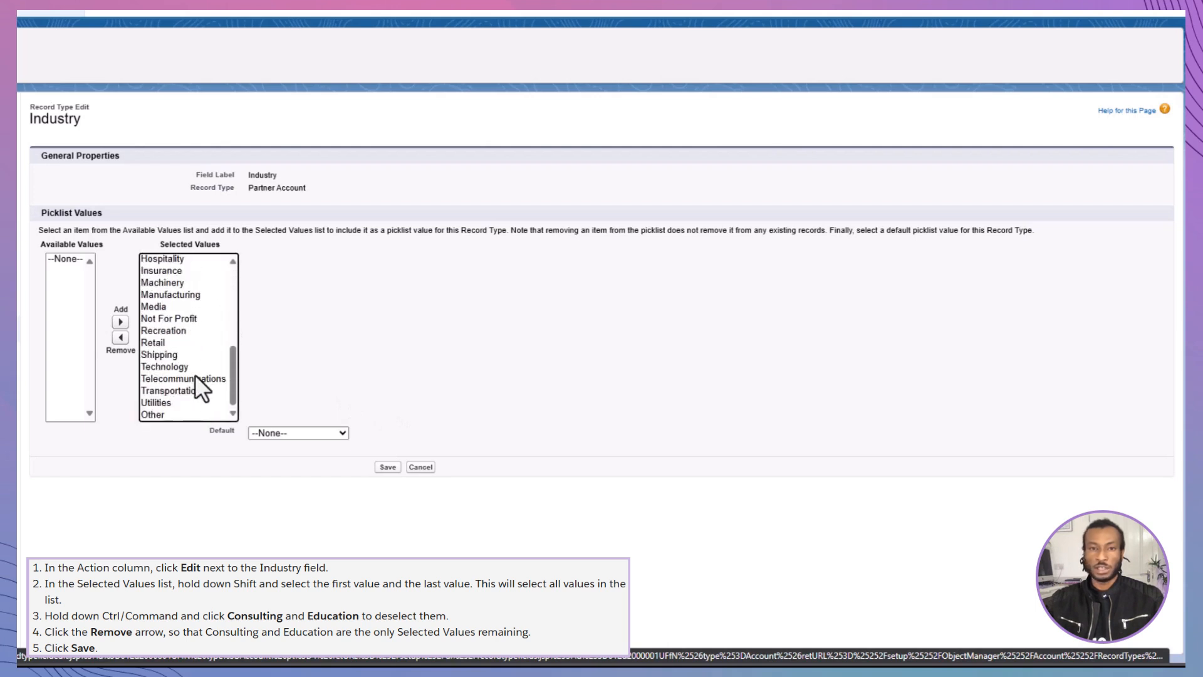
shift+click(183, 413)
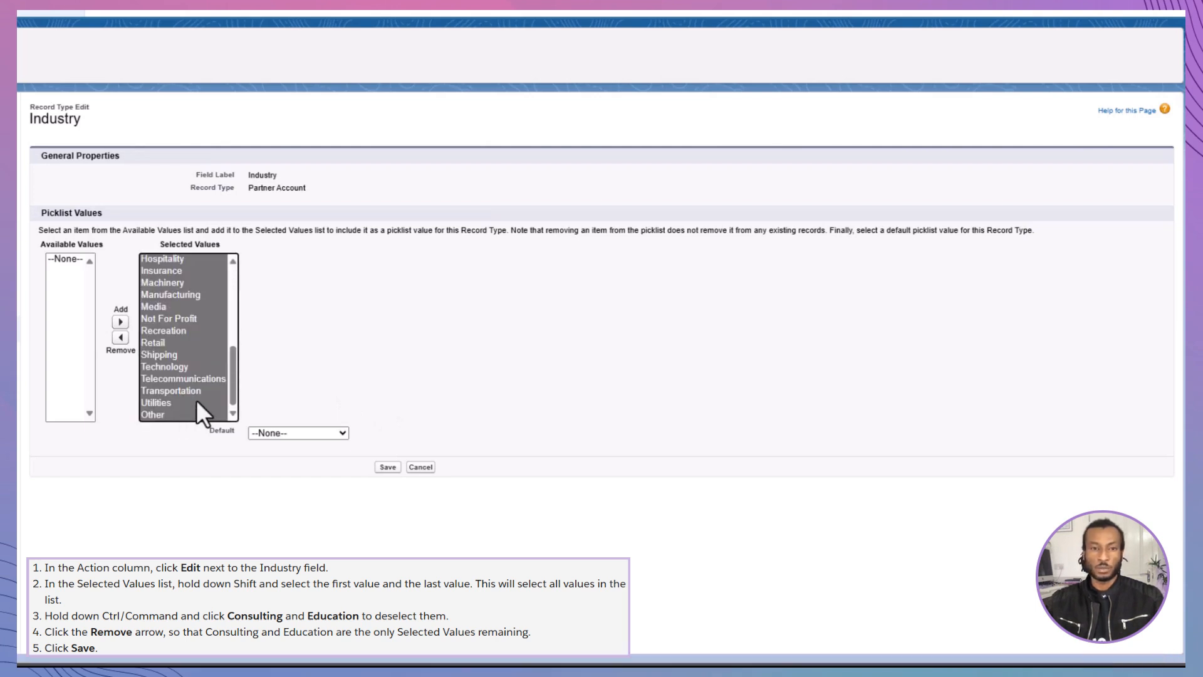
scroll(198, 394, up, 6)
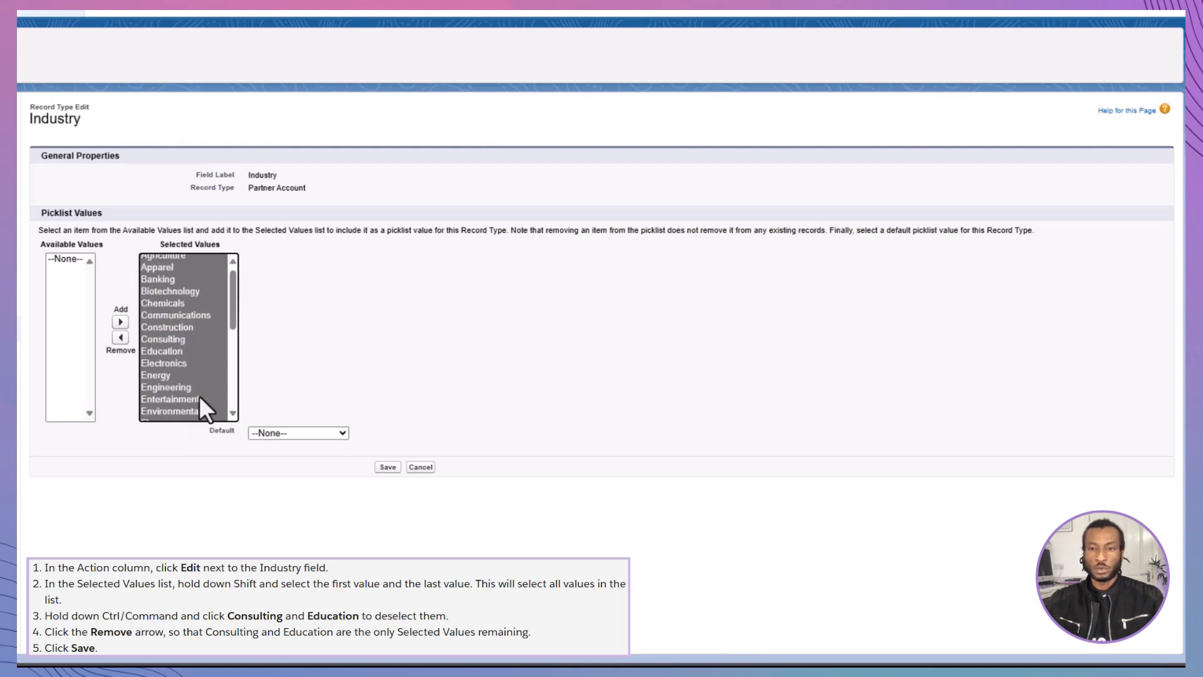
ctrl+click(179, 340)
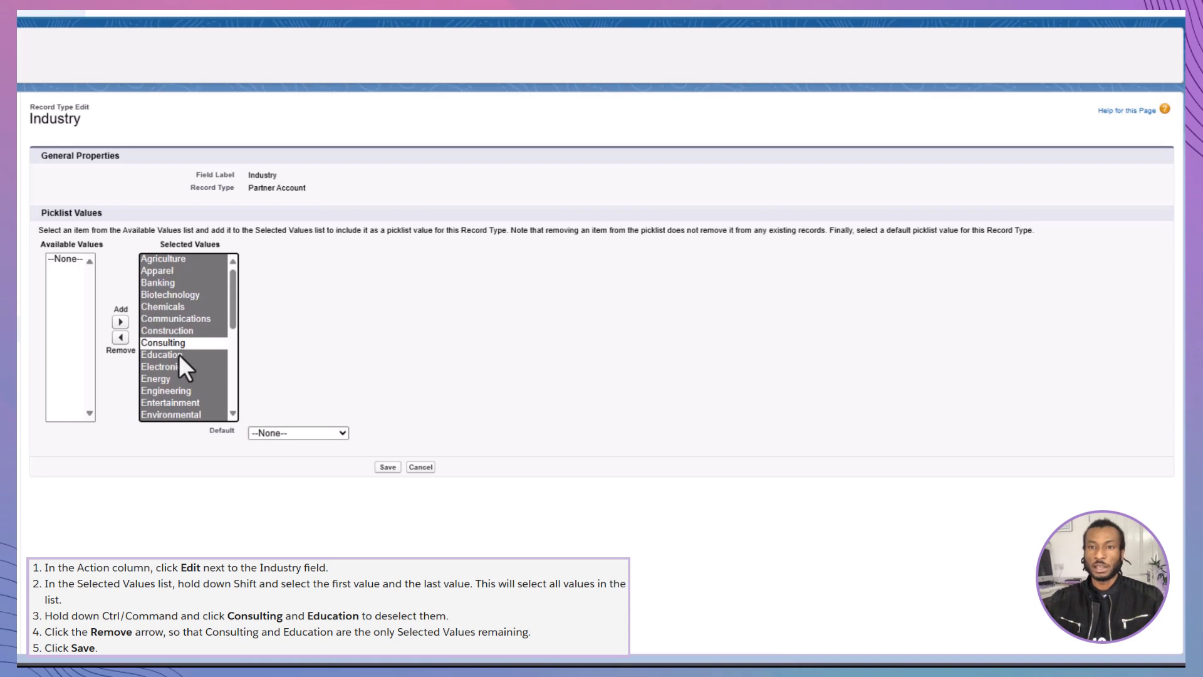
ctrl+click(178, 355)
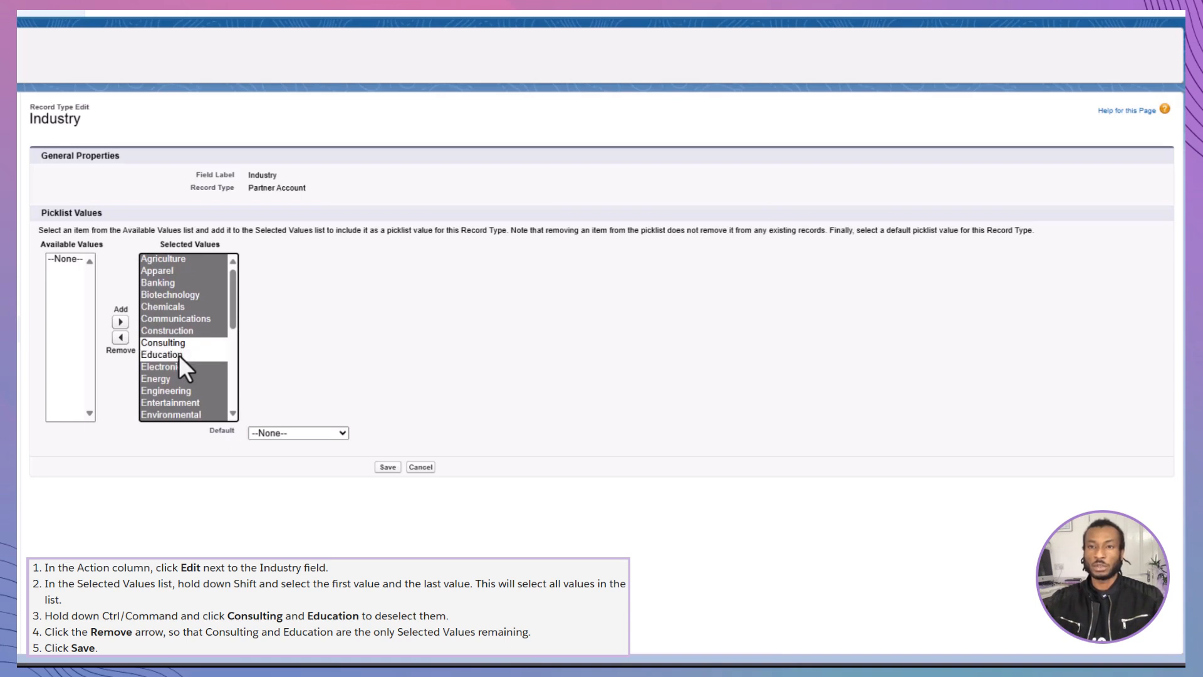
click(120, 338)
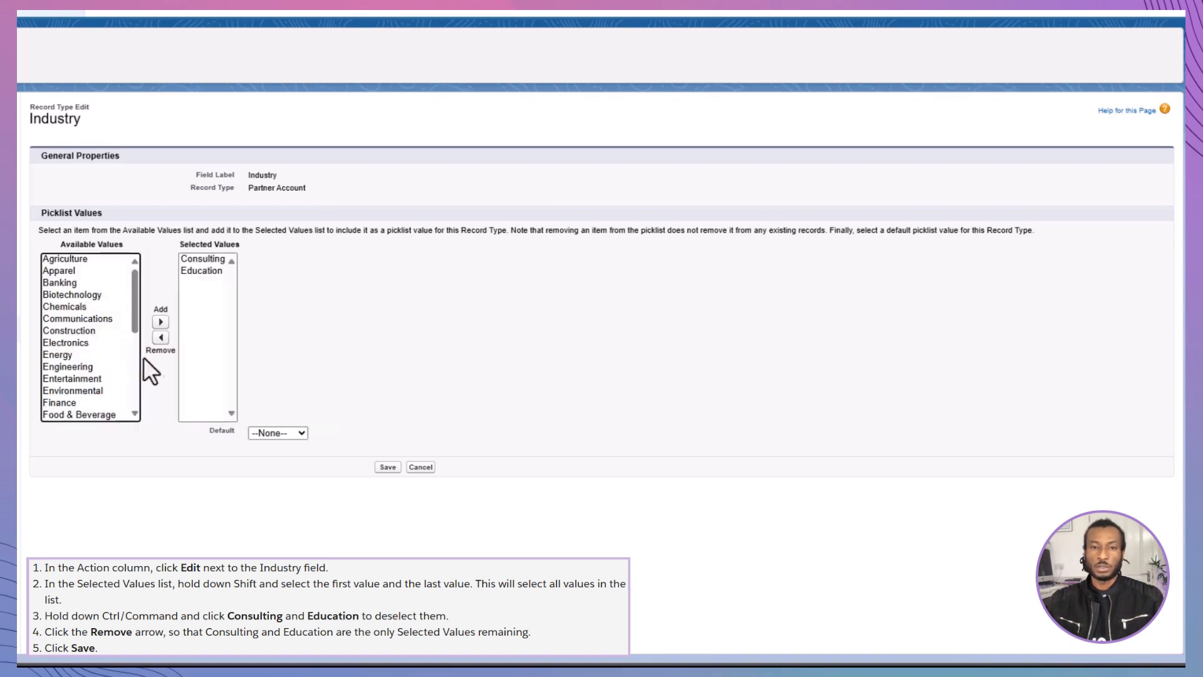
click(383, 467)
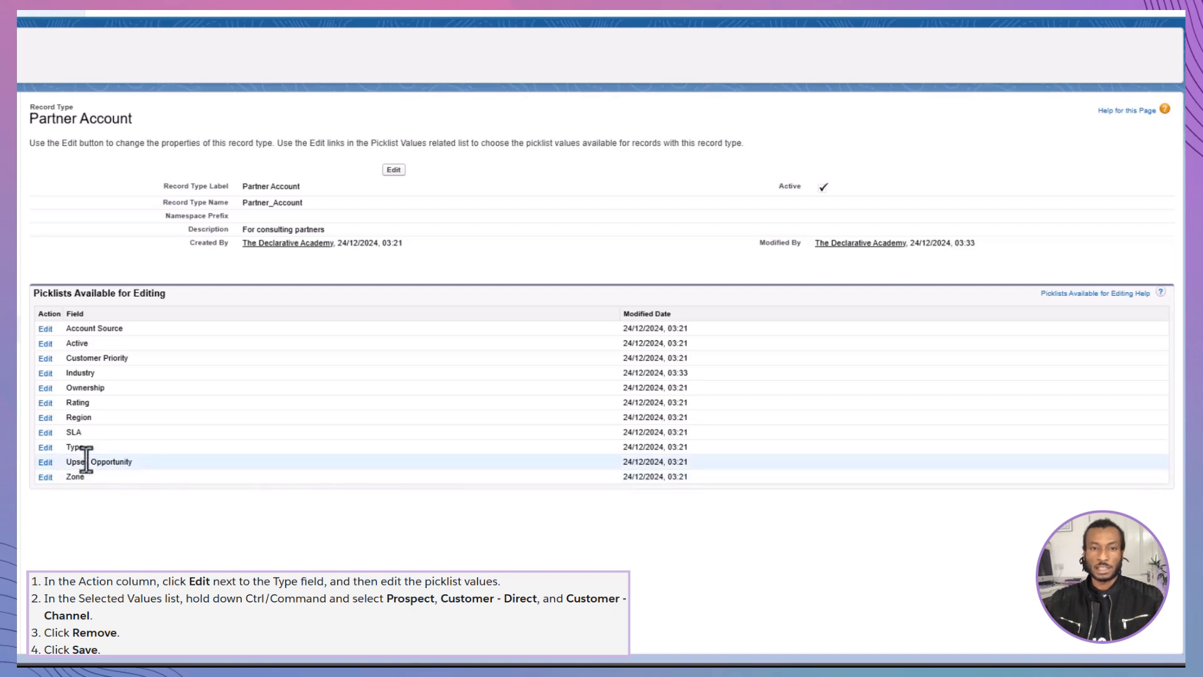
Remove Prospect, Customer - Direct and Customer - Channel from the Partner Account record type's Type picklist and save.
click(45, 447)
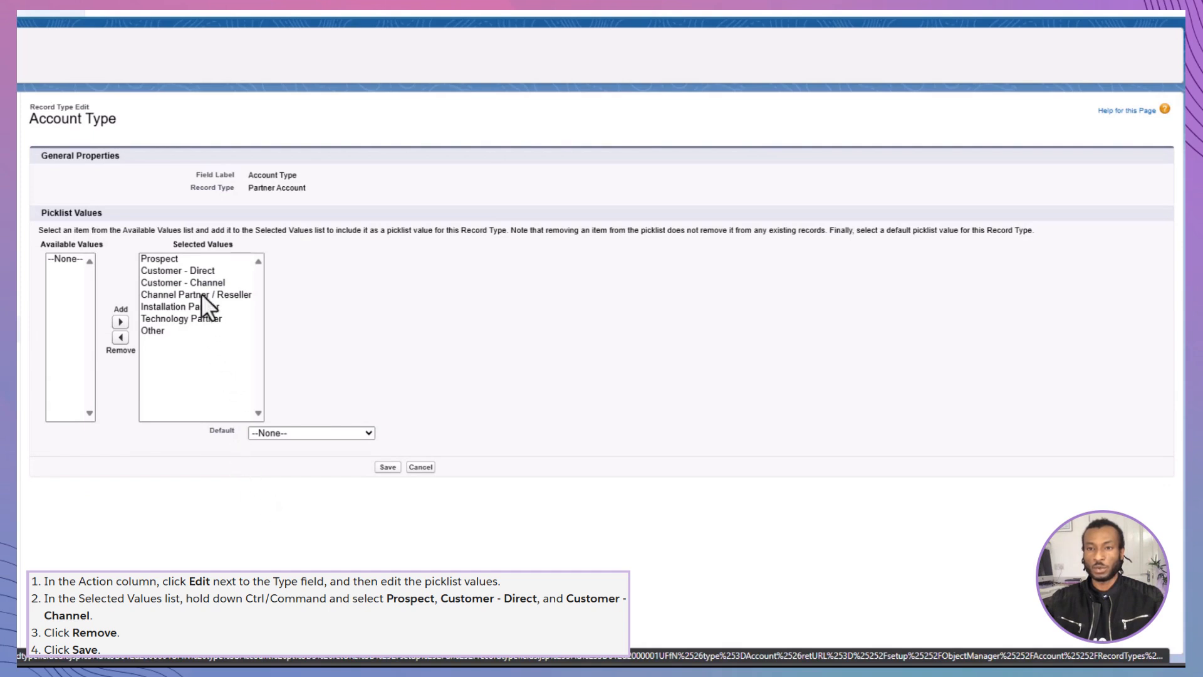
click(190, 259)
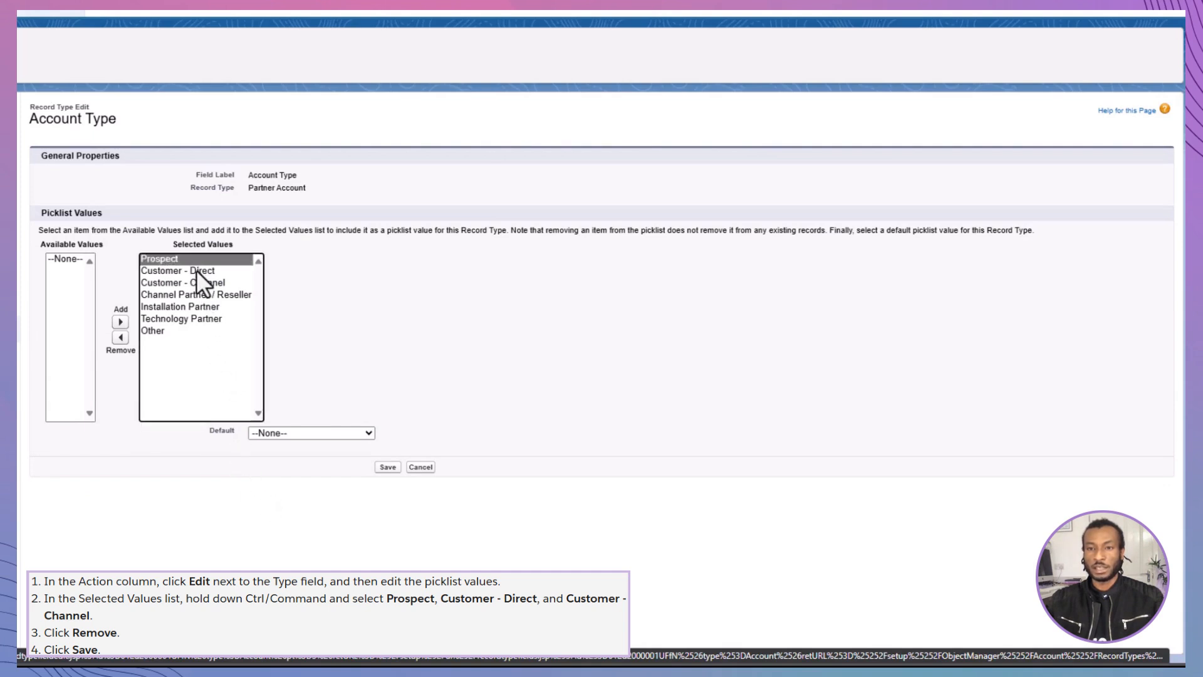
ctrl+click(197, 270)
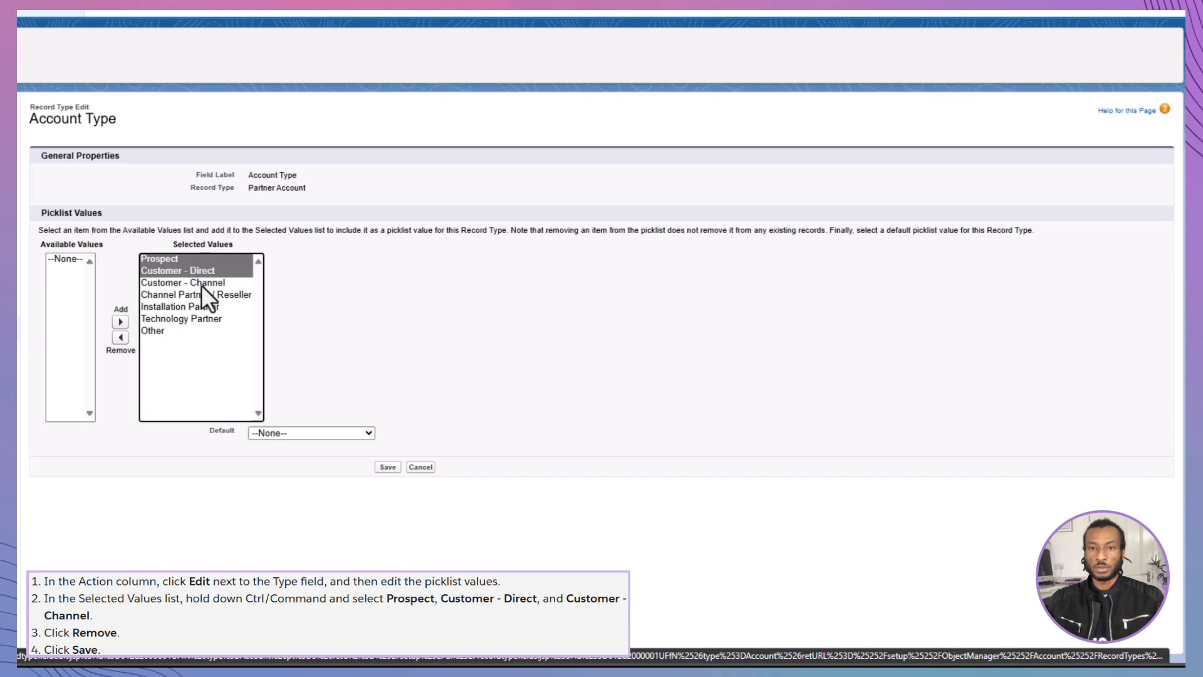
ctrl+click(201, 285)
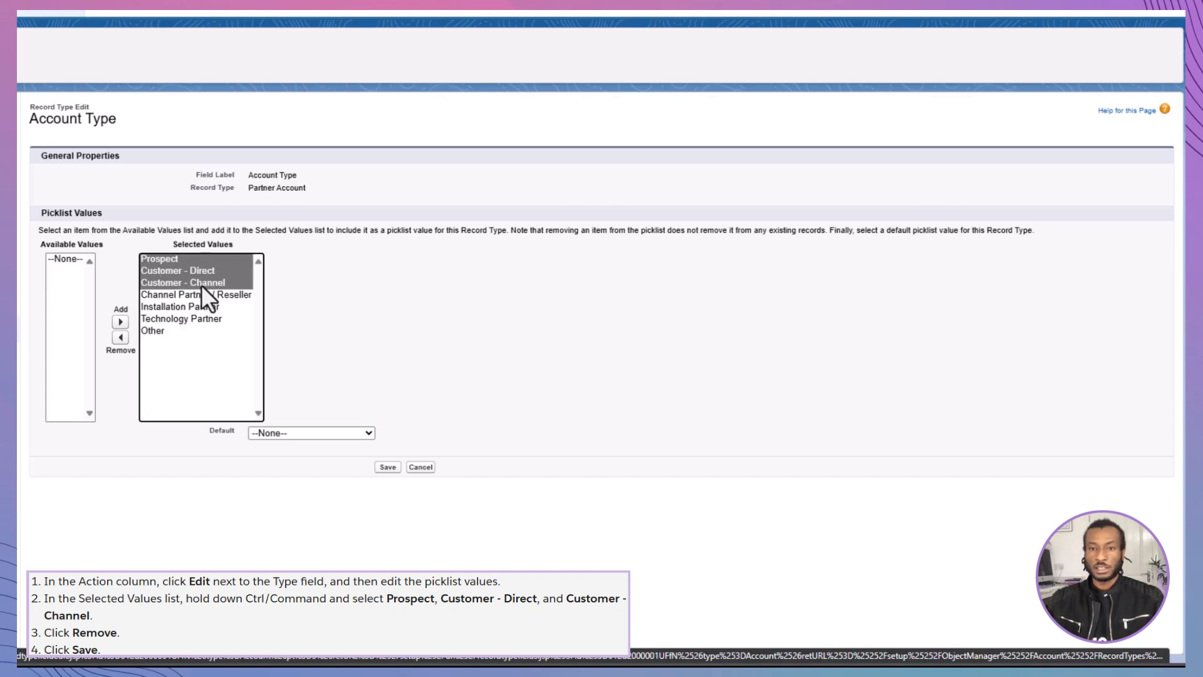
click(120, 337)
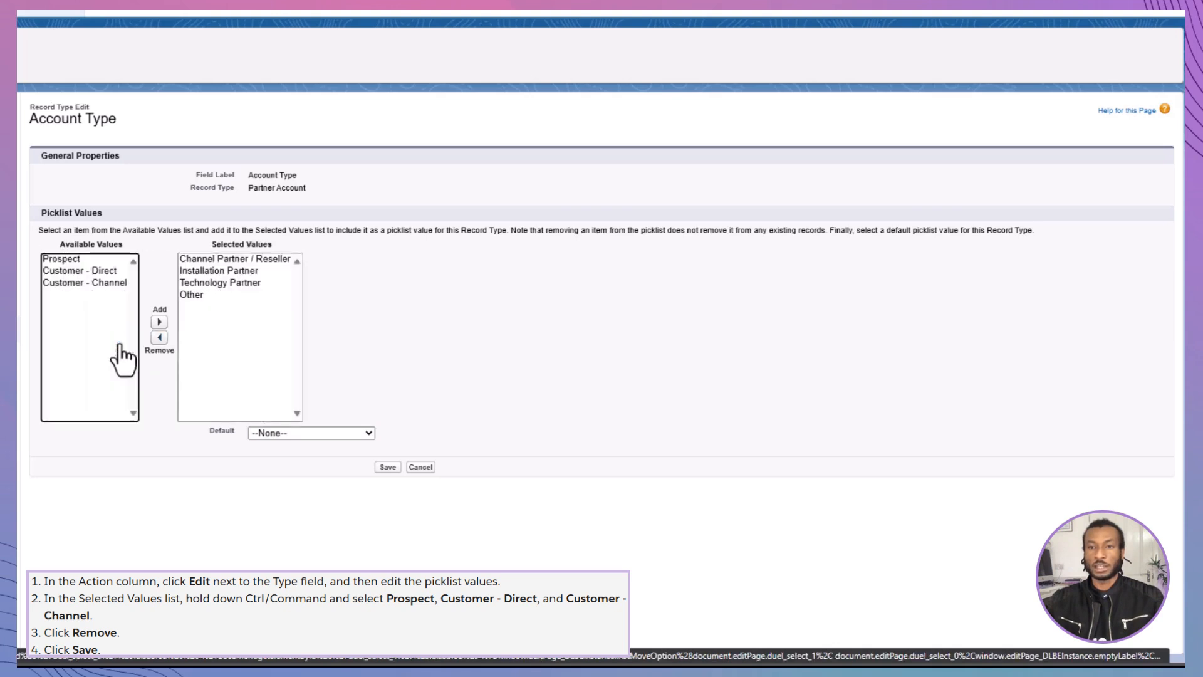
click(388, 466)
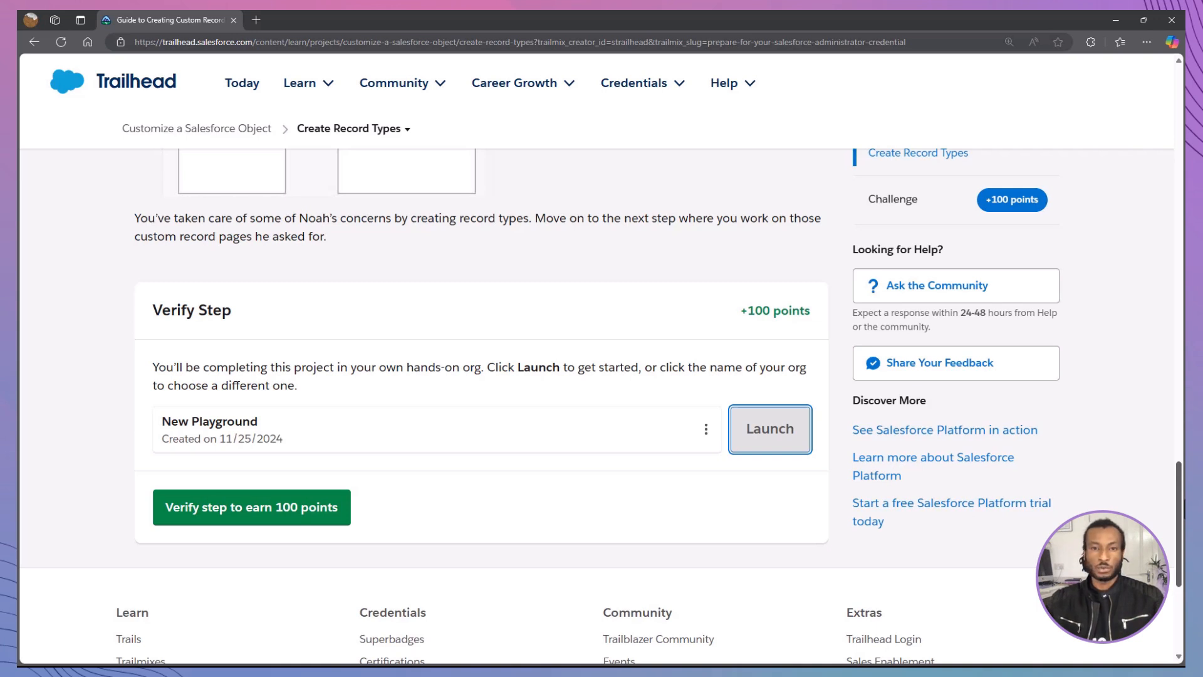
In Trailhead, submit the Create Record Types step for verification against the New Playground org.
click(310, 530)
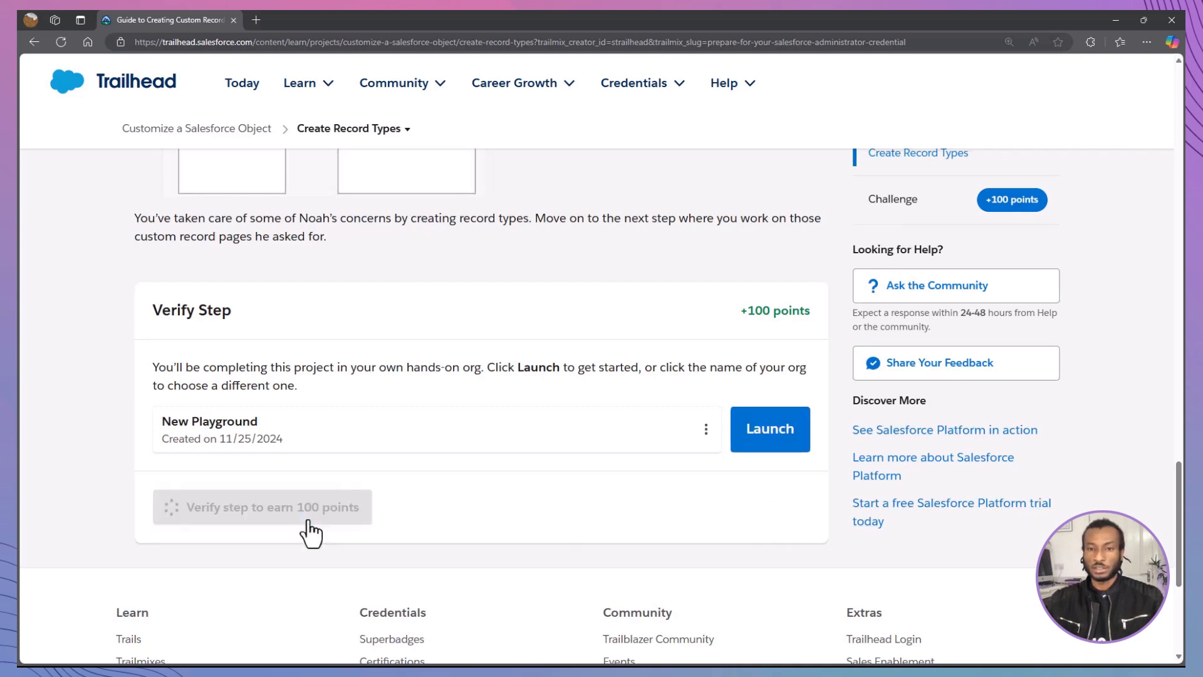